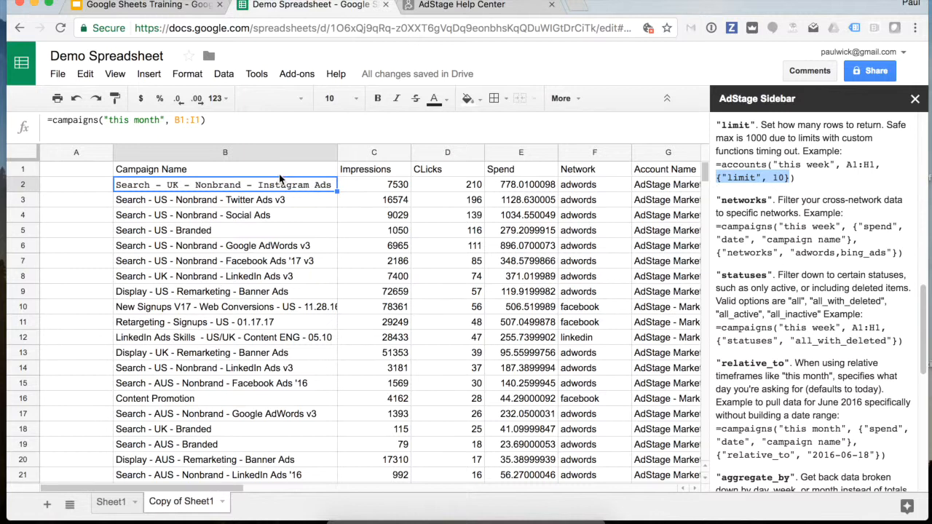
- Add a {"limit", 100} option to the end of B2's =campaigns formula
click(204, 119)
text(,)
text({"limit", 10})
scroll(270, 314, down, 2)
scroll(270, 314, down, 3)
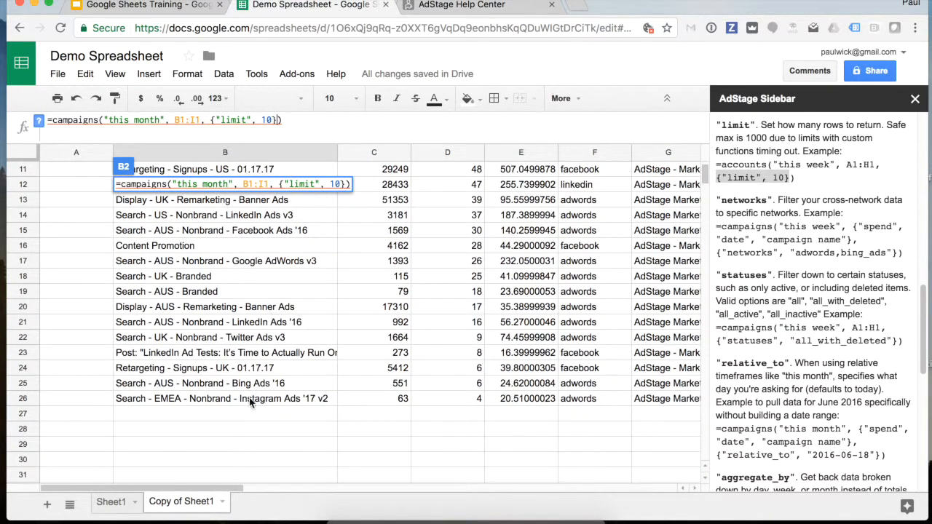
scroll(256, 353, up, 5)
click(270, 120)
text(0)
key(Return)
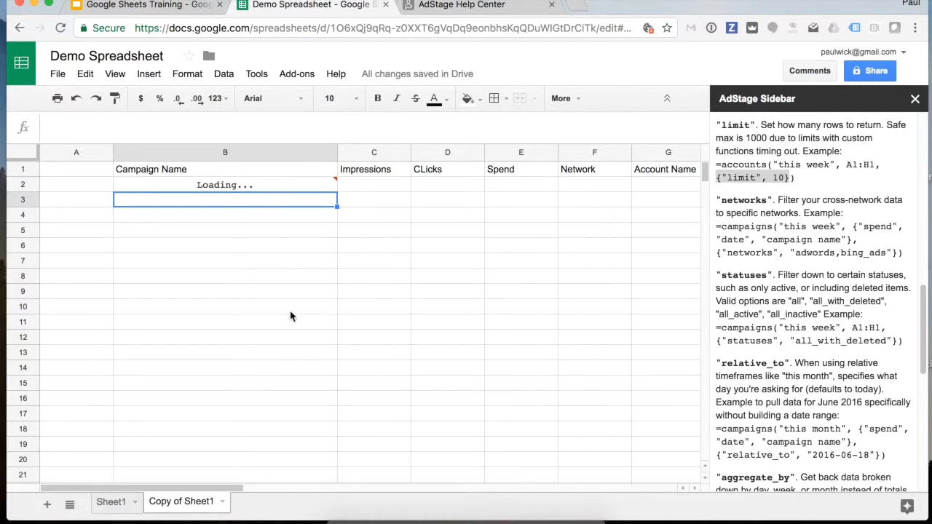
- Scroll through the reloaded campaign rows and the AdStage sidebar's filters documentation
scroll(228, 341, down, 2)
scroll(227, 340, down, 5)
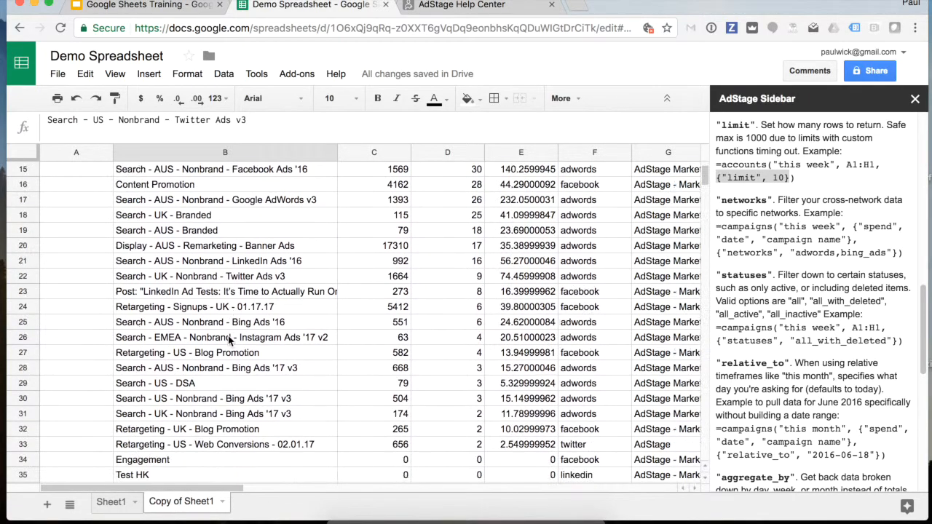
scroll(228, 341, down, 1)
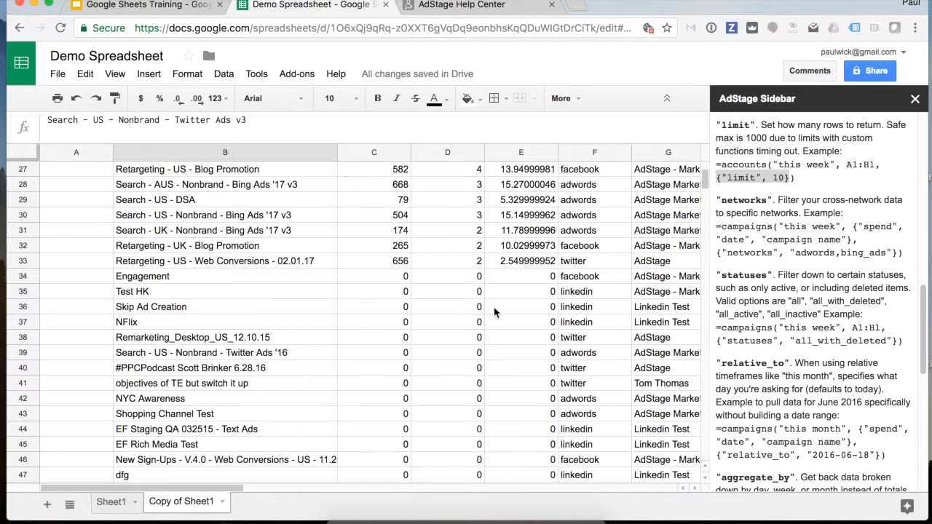
scroll(494, 311, up, 6)
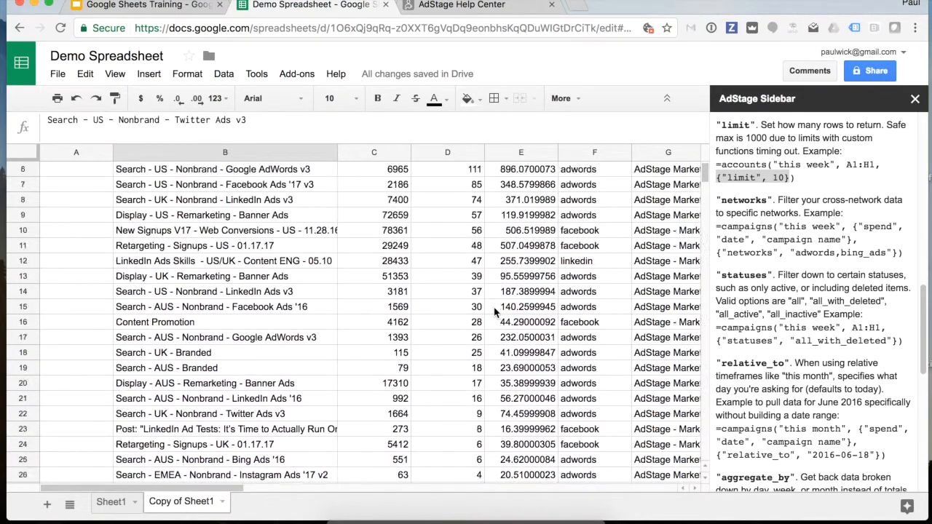
scroll(809, 311, down, 3)
scroll(809, 312, down, 5)
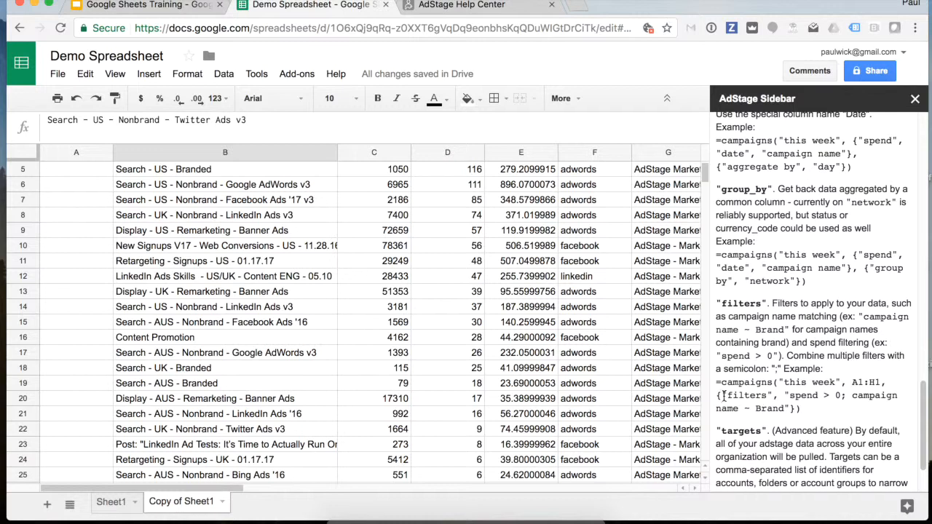
- Copy the sidebar's filters example and append {"filters", "spend > 0"} to B2's formula
drag(716, 394, 844, 396)
key(ctrl+c)
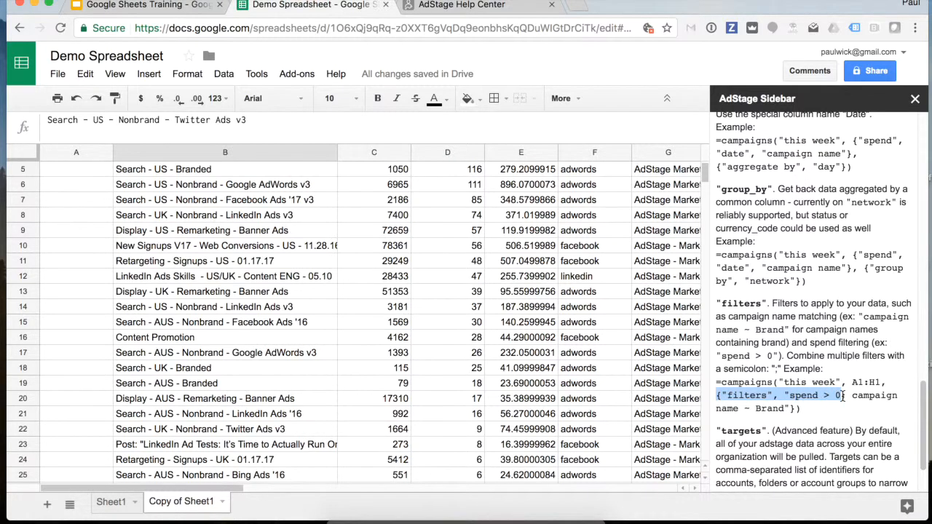
scroll(285, 267, up, 4)
click(272, 196)
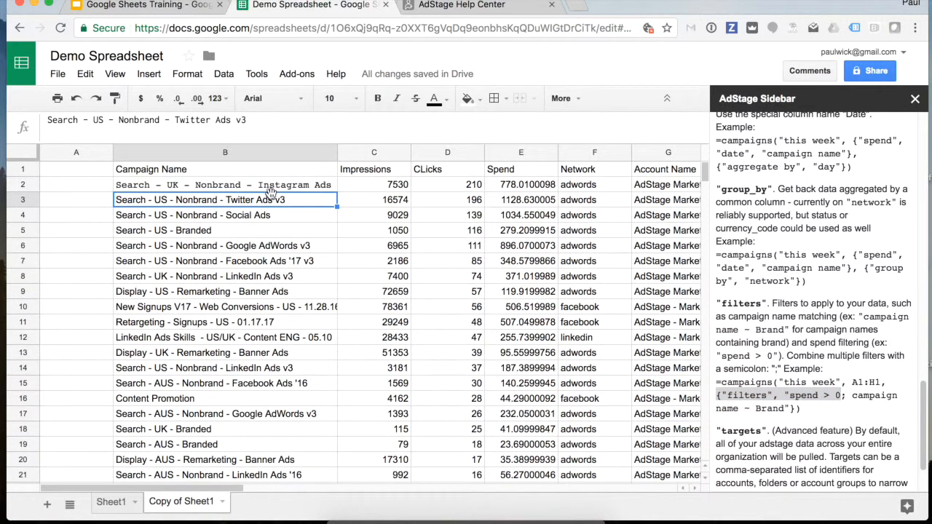
click(271, 187)
click(284, 120)
text(,)
key(ctrl+v)
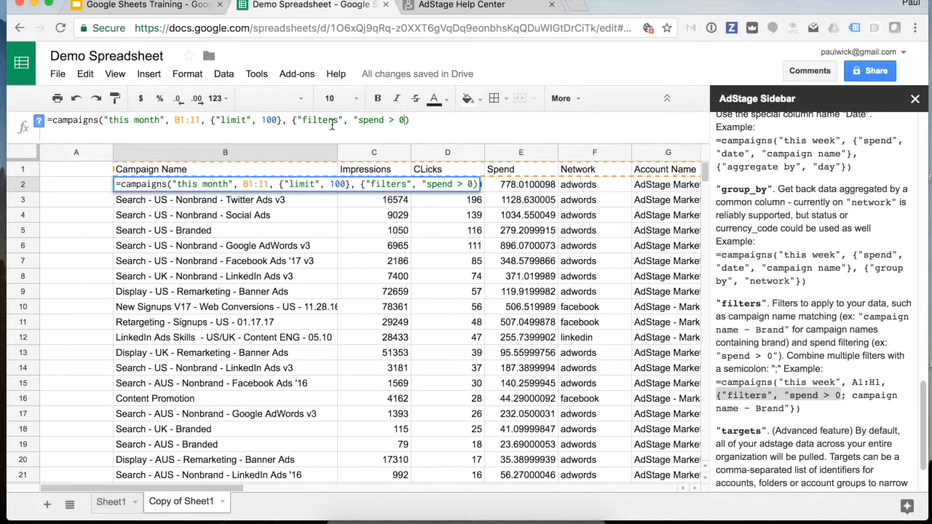
text(}, {")
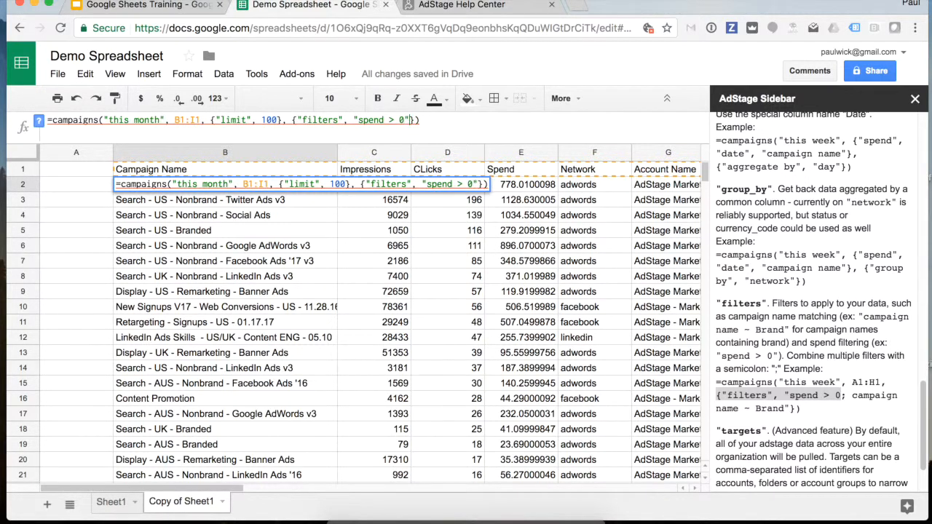
key(Return)
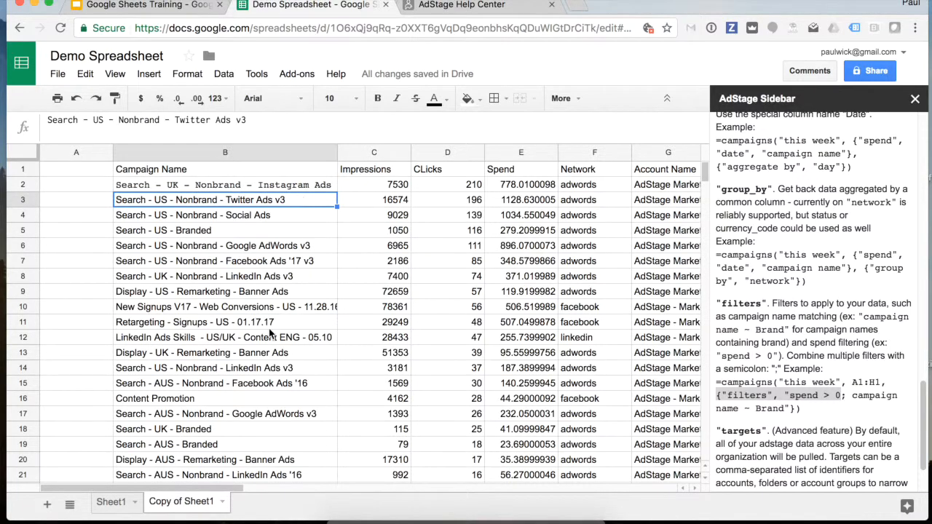
scroll(269, 334, down, 3)
scroll(269, 333, down, 5)
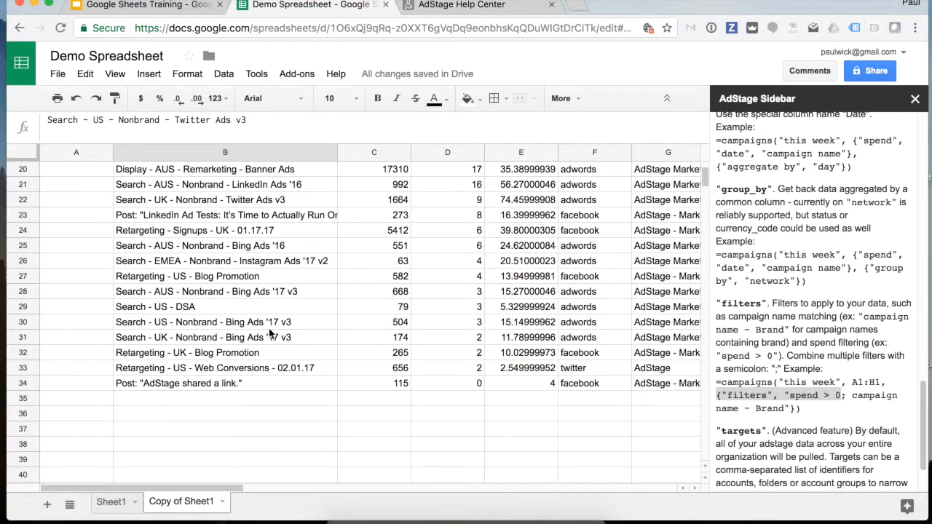
scroll(269, 334, up, 4)
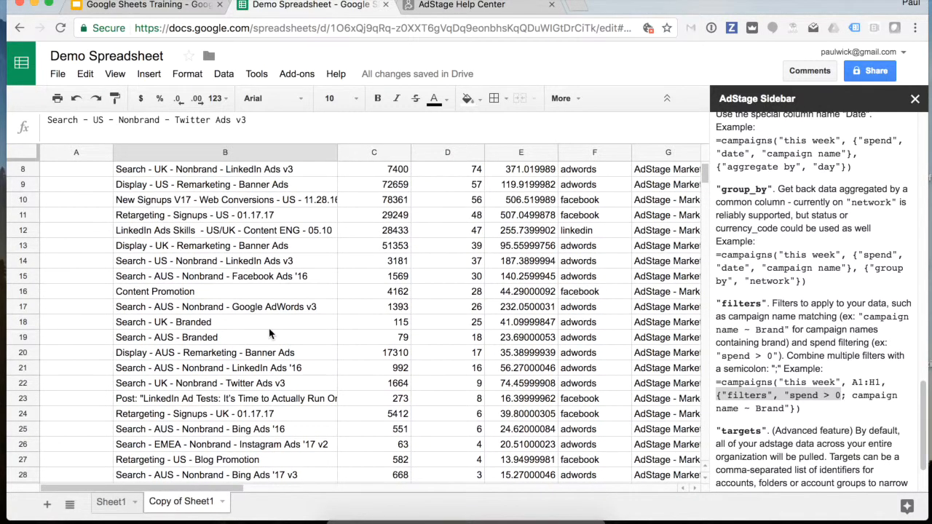
scroll(270, 333, up, 3)
scroll(269, 333, right, 4)
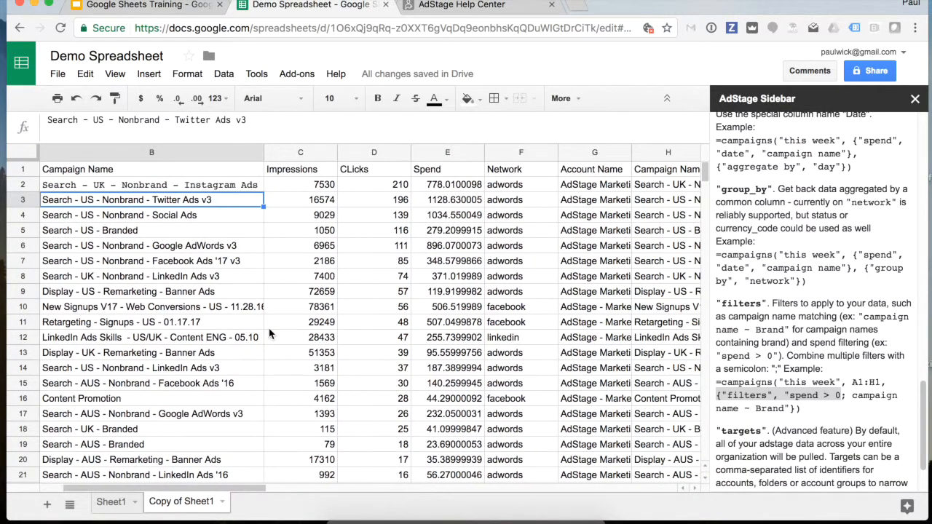
scroll(270, 334, left, 4)
scroll(270, 333, right, 1)
scroll(347, 314, right, 2)
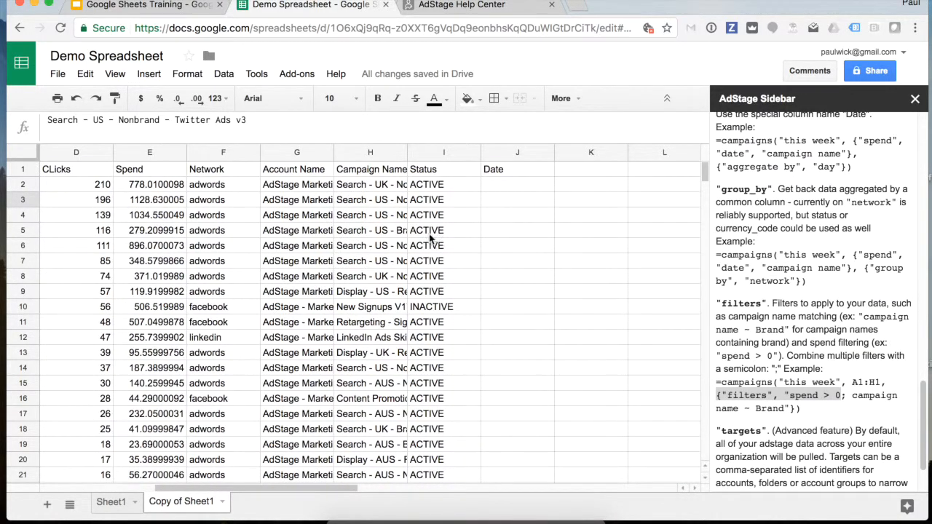
click(437, 171)
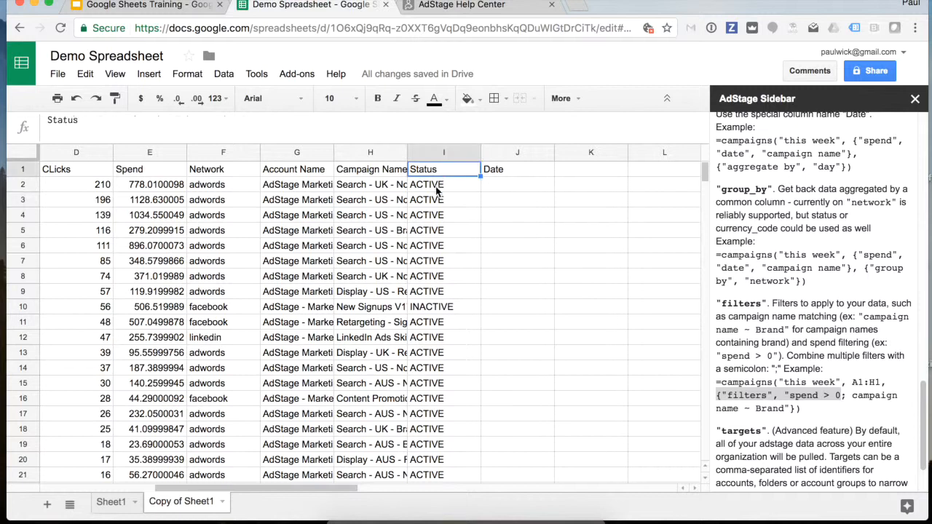
click(429, 308)
scroll(428, 397, down, 2)
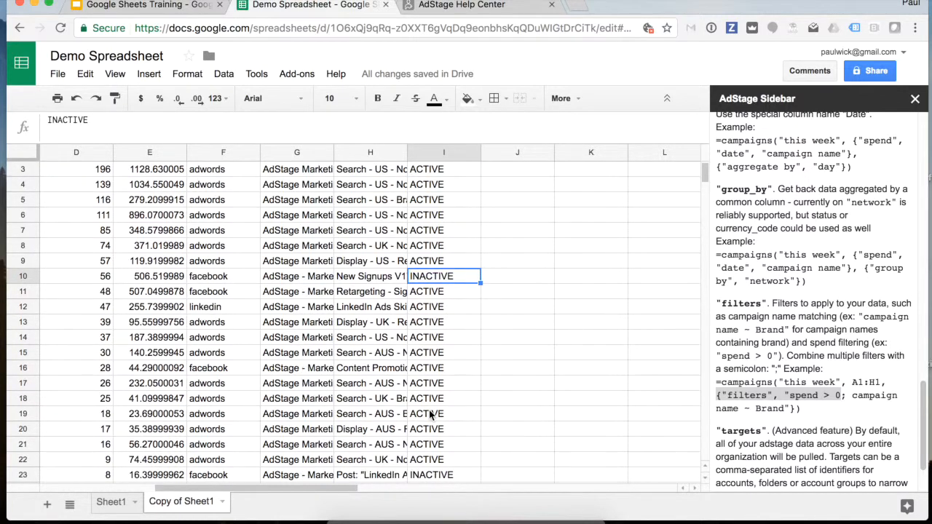
click(431, 415)
click(430, 443)
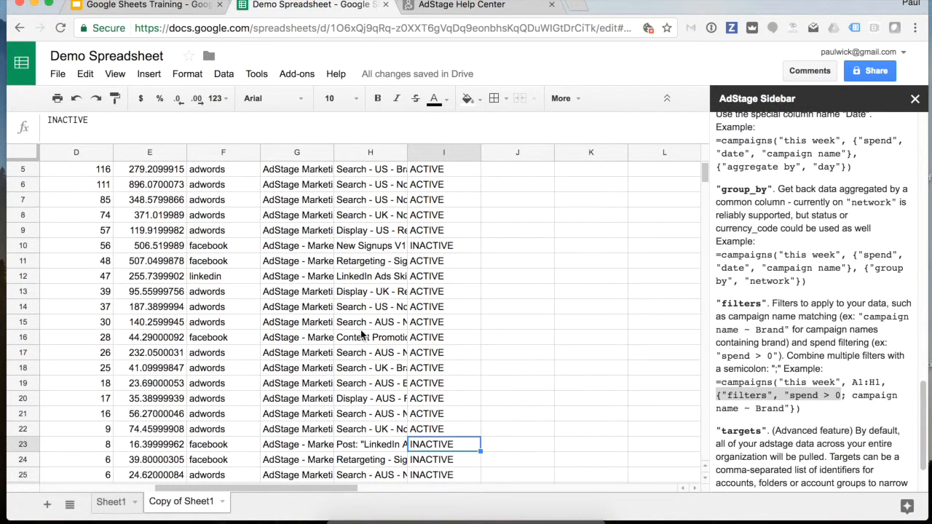
scroll(361, 329, left, 3)
scroll(362, 335, up, 2)
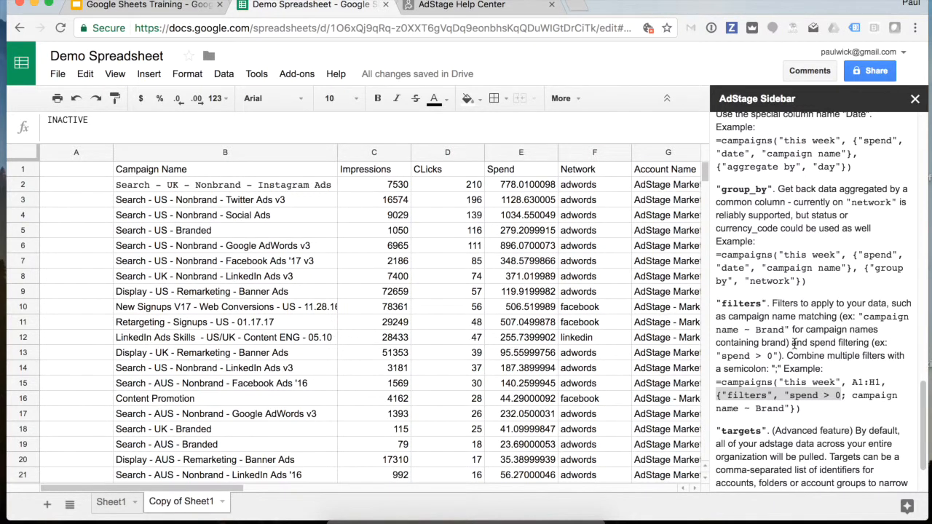
scroll(794, 342, up, 10)
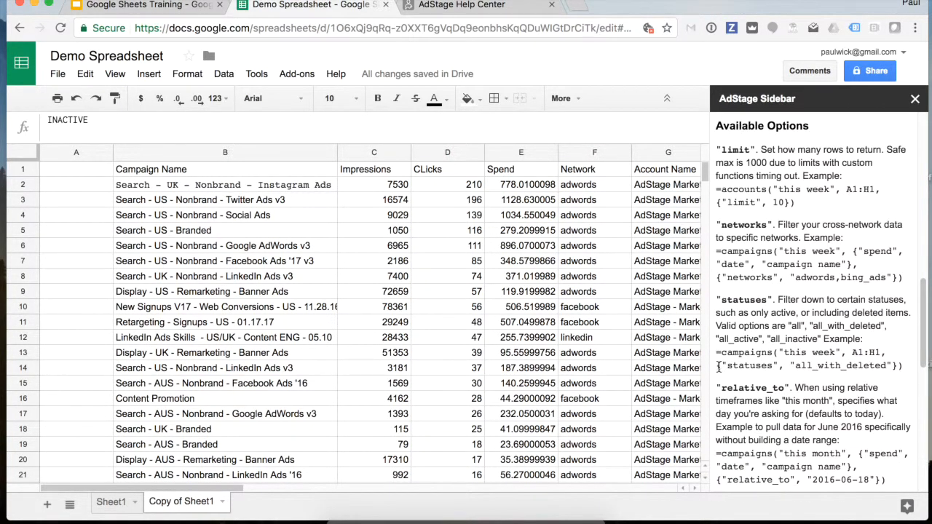
- Append {"statuses", "all_active"} to B2's campaigns formula, editing the pasted with_deleted value
drag(717, 366, 899, 366)
key(ctrl+c)
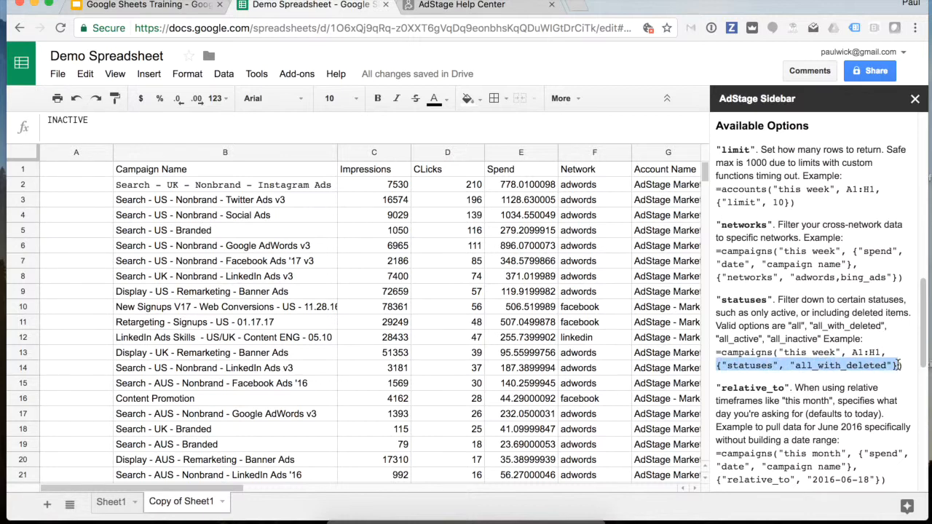
click(267, 184)
click(417, 120)
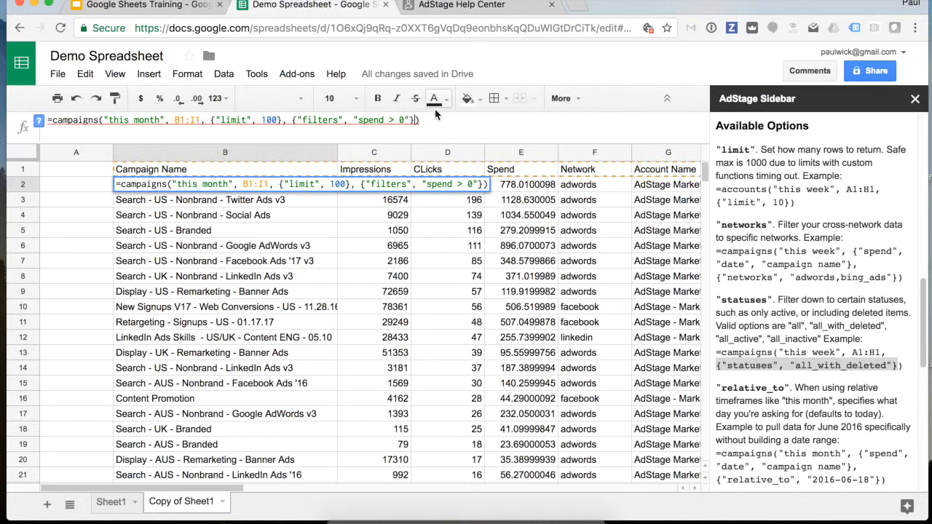
text(,)
key(ctrl+v)
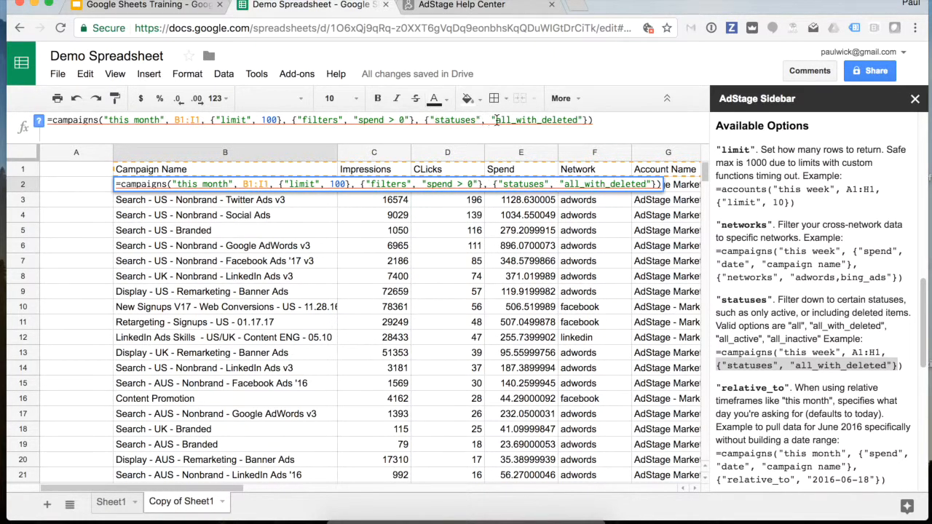
drag(532, 120, 579, 119)
text(active)
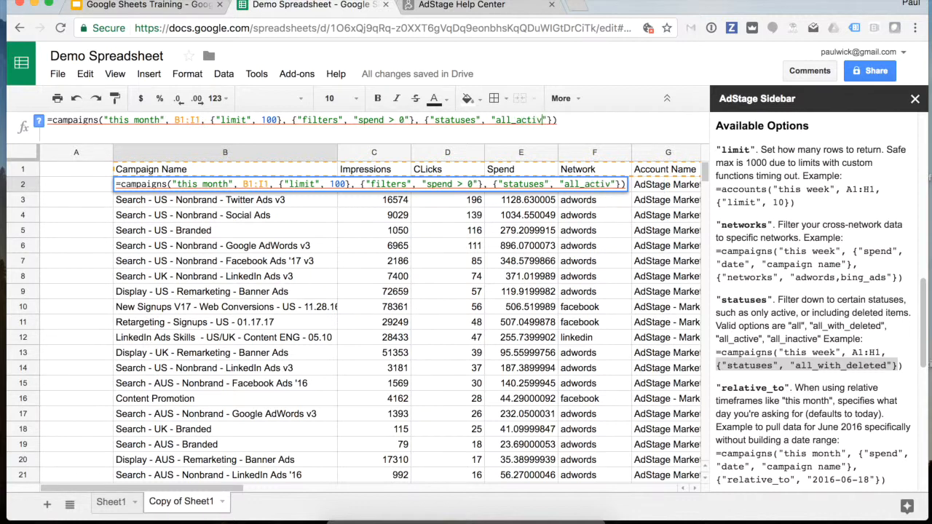
key(Return)
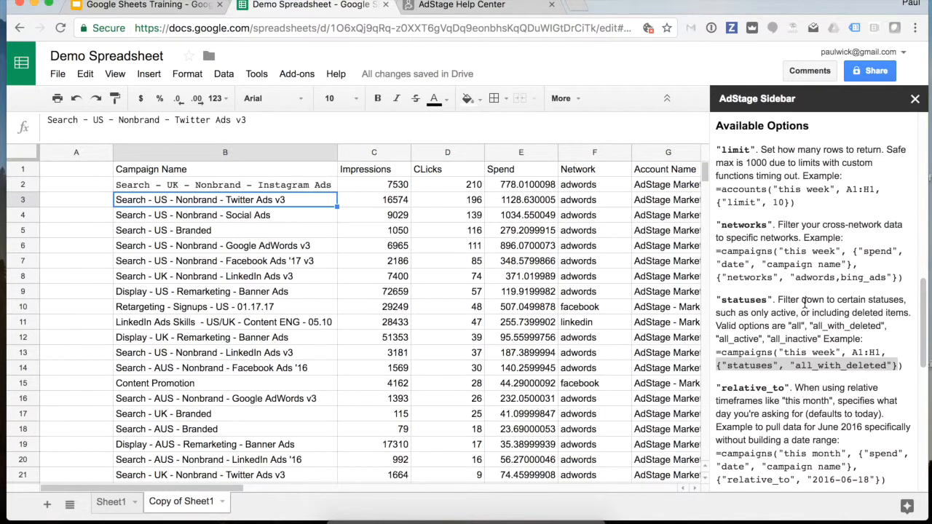
- Check that every returned row's Status column reads ACTIVE, then reselect B2
scroll(536, 331, right, 5)
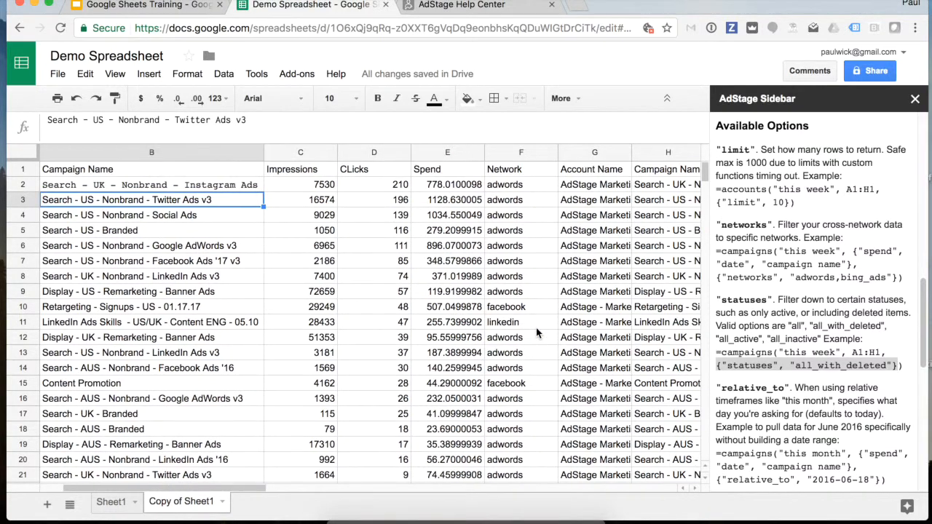
scroll(513, 346, down, 3)
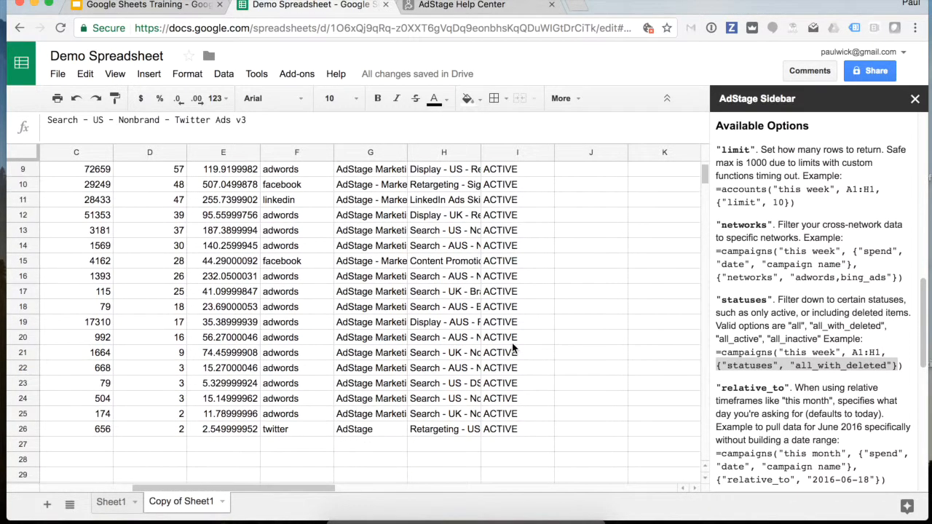
scroll(513, 349, up, 3)
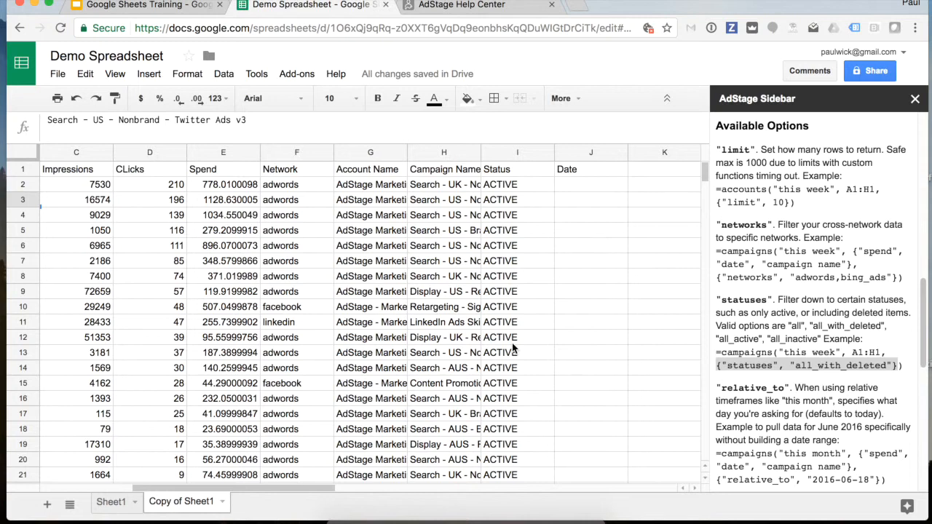
scroll(513, 348, left, 5)
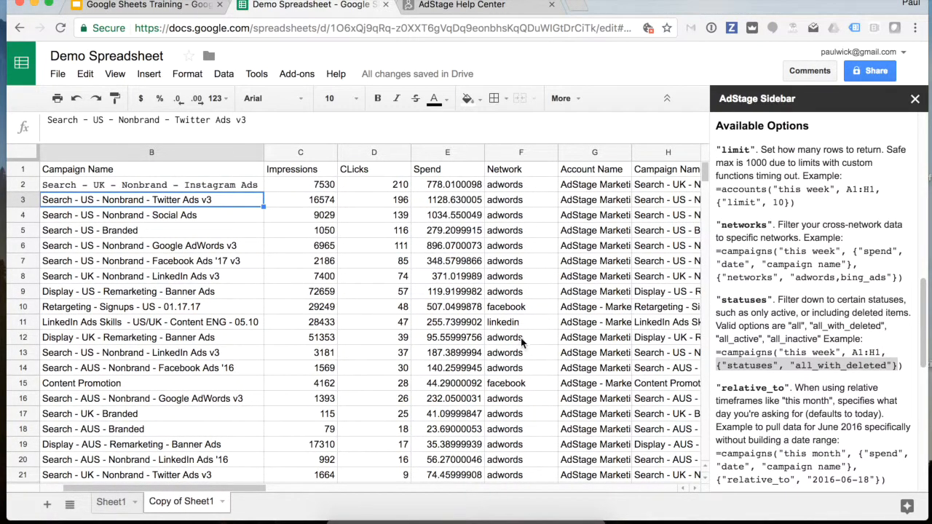
scroll(508, 288, left, 2)
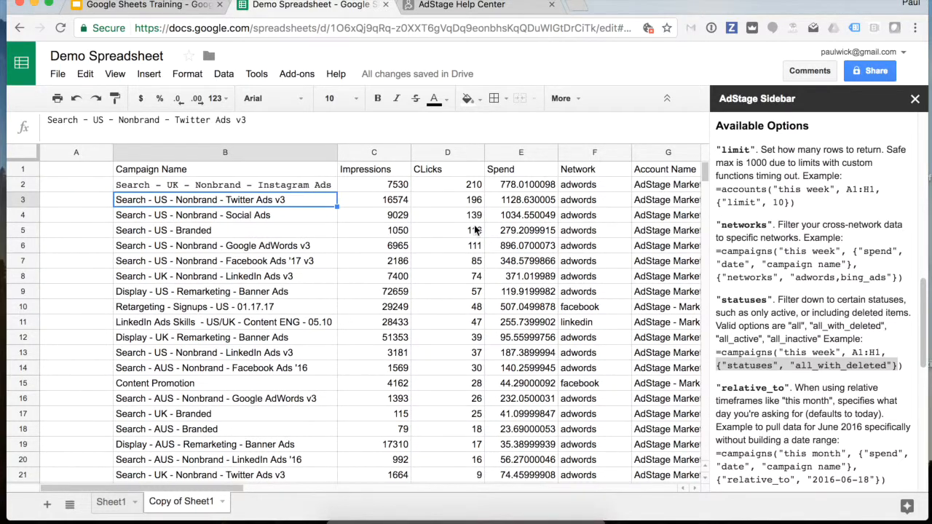
click(260, 182)
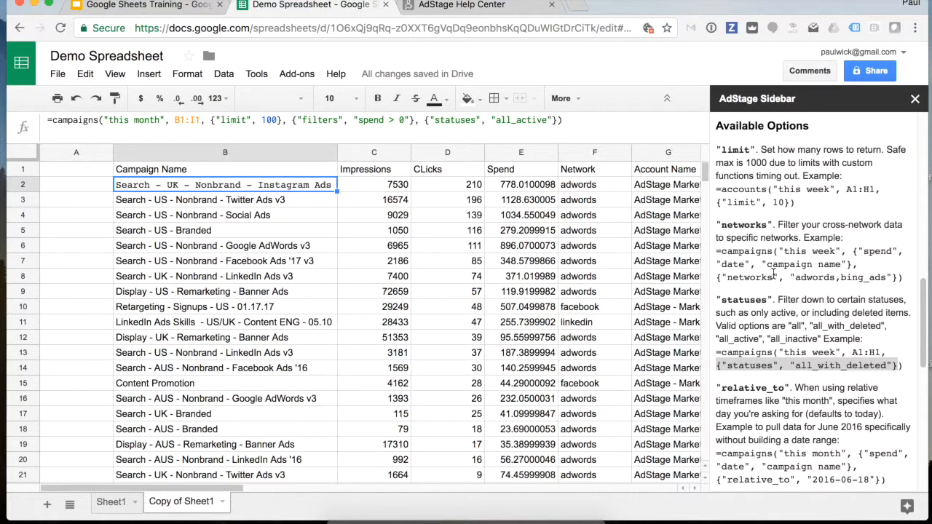
- Add {"networks", "facebook"} to B2's formula, leaving two Facebook campaign rows
drag(717, 278, 899, 276)
key(ctrl+c)
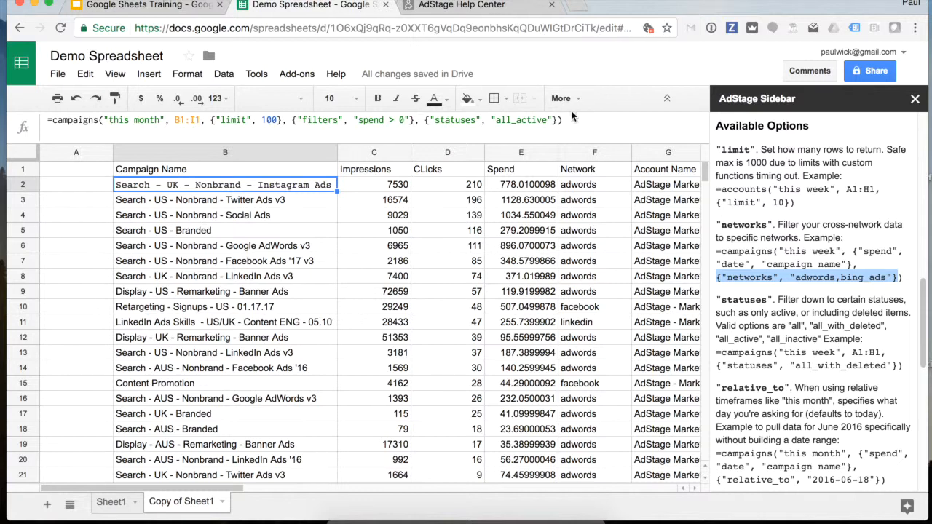
click(557, 119)
text(,)
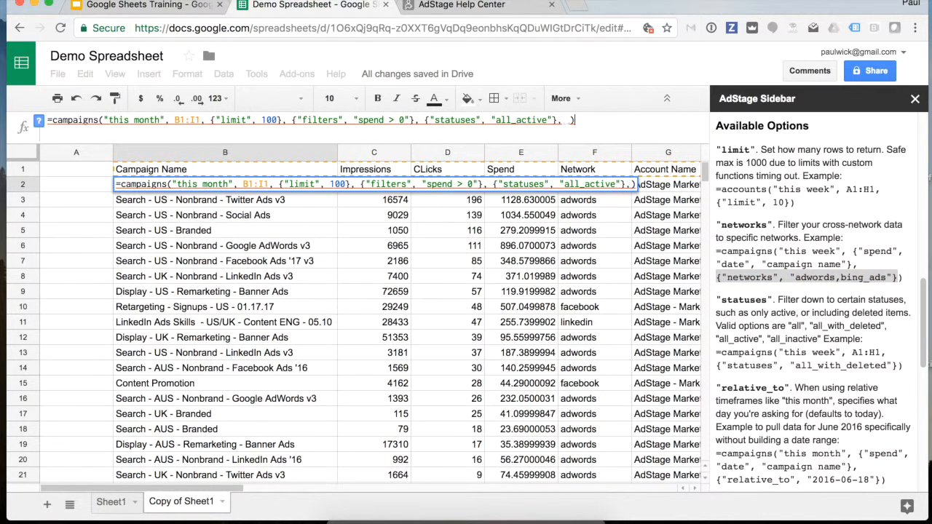
key(ctrl+v)
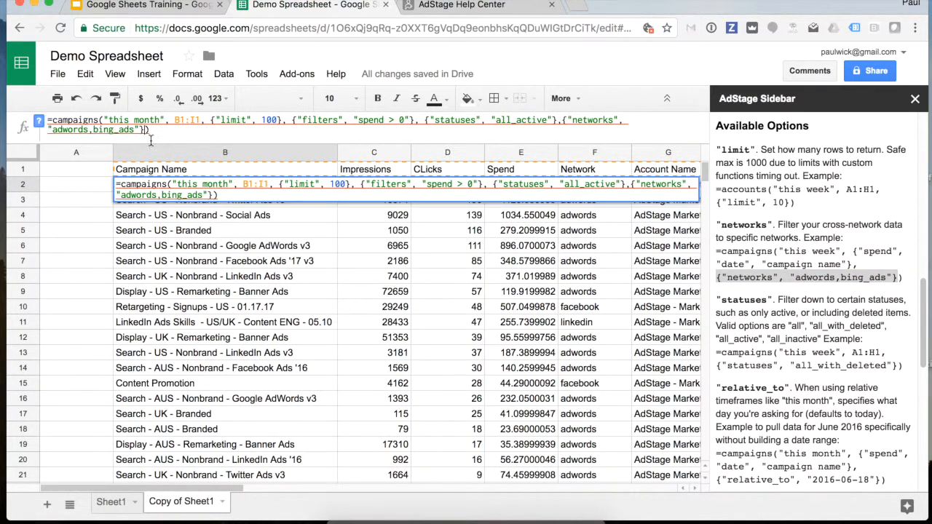
drag(134, 130, 52, 128)
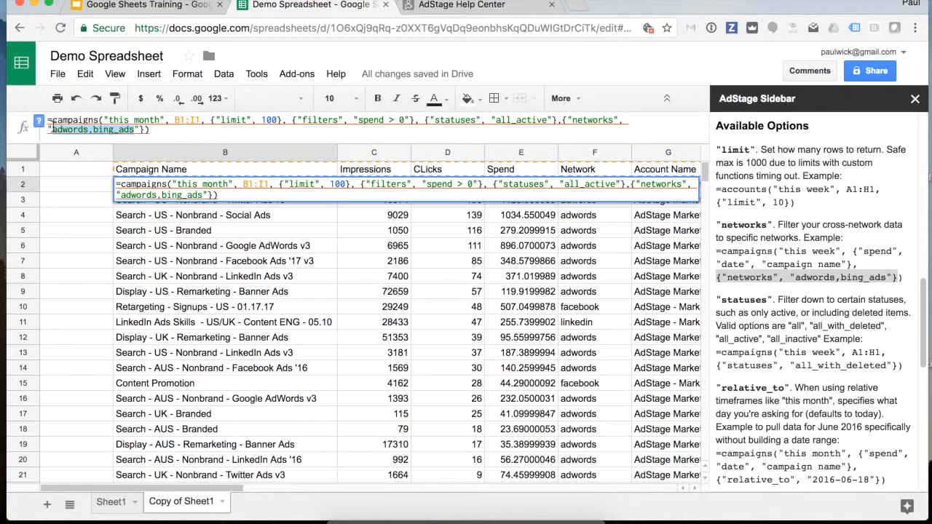
text(facebook)
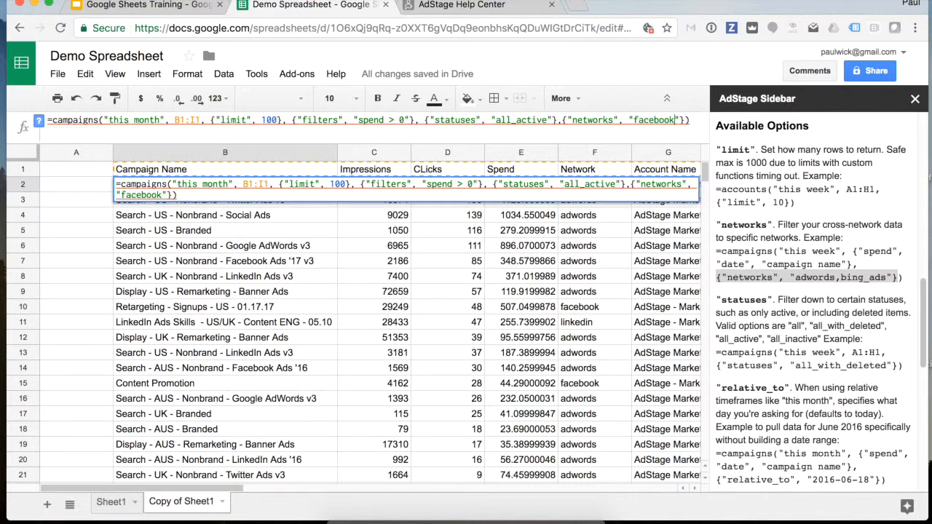
key(Return)
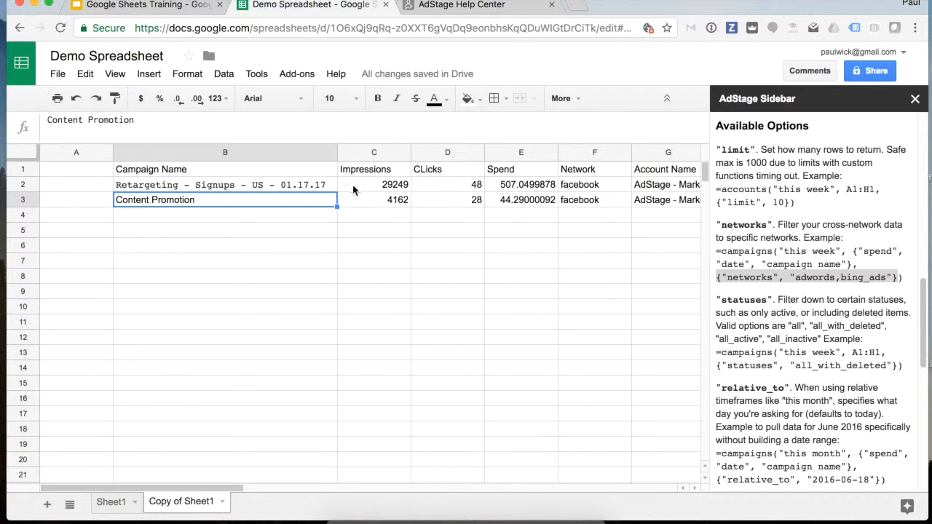
click(297, 185)
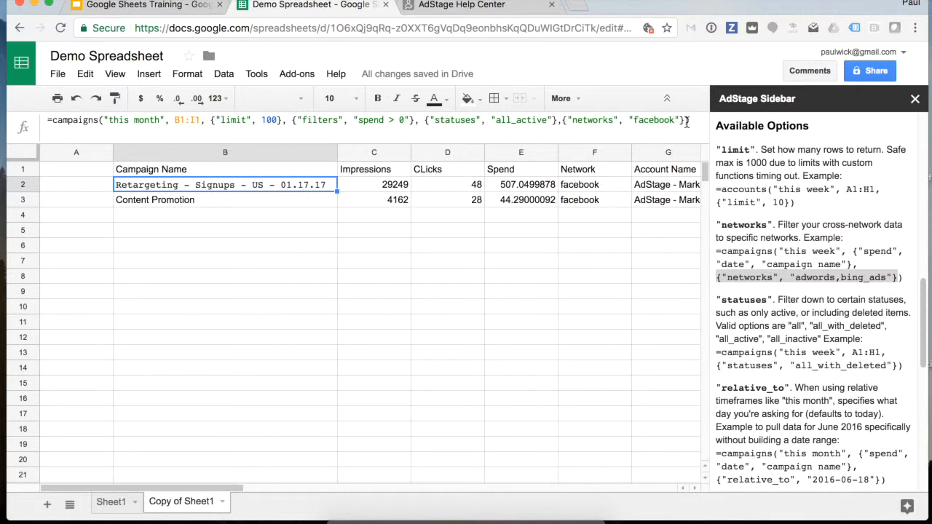
- Replace the networks argument in B2's formula with the sidebar's group by network example
drag(686, 121, 563, 124)
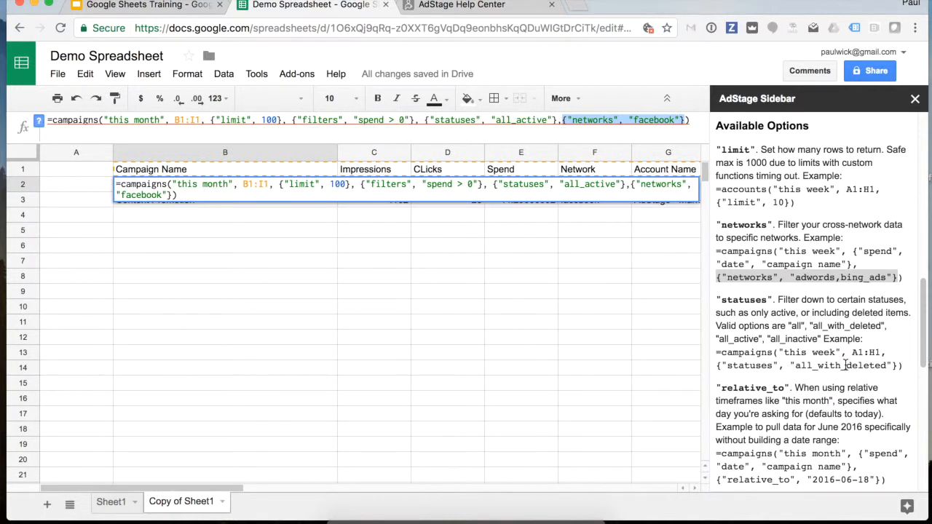
scroll(845, 366, down, 5)
scroll(845, 366, down, 1)
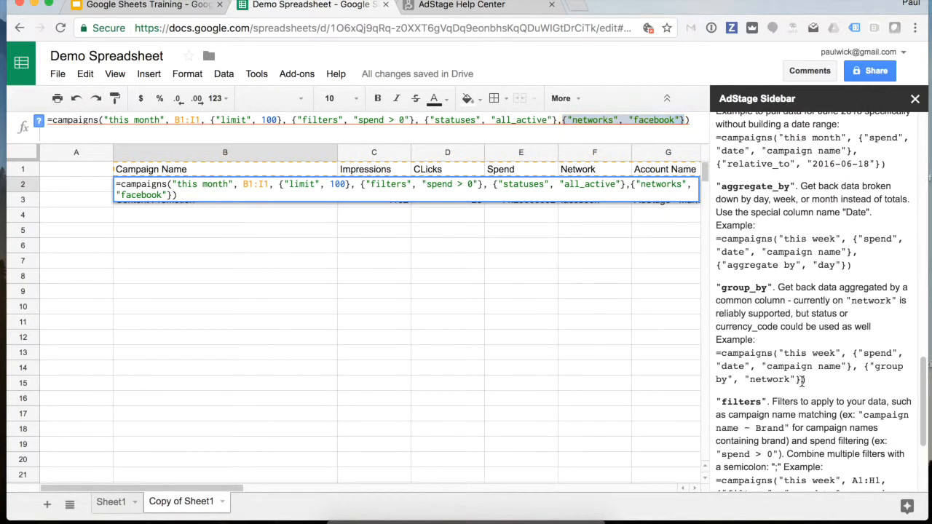
drag(801, 379, 863, 366)
key(ctrl+c)
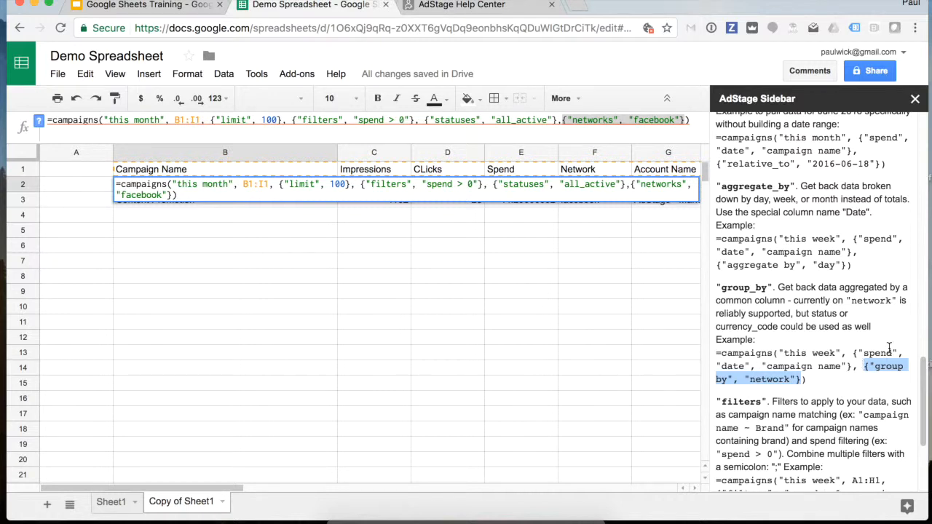
click(592, 122)
drag(562, 122, 684, 119)
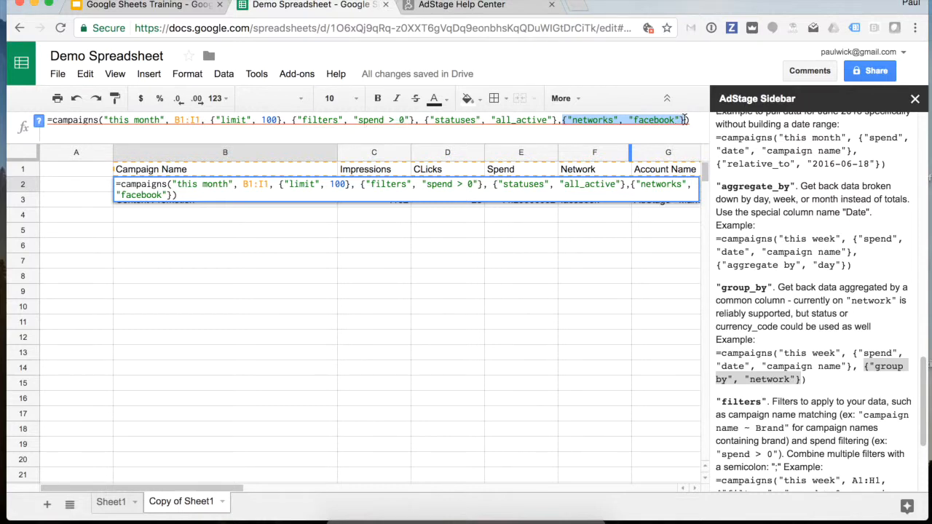
key(ctrl+v)
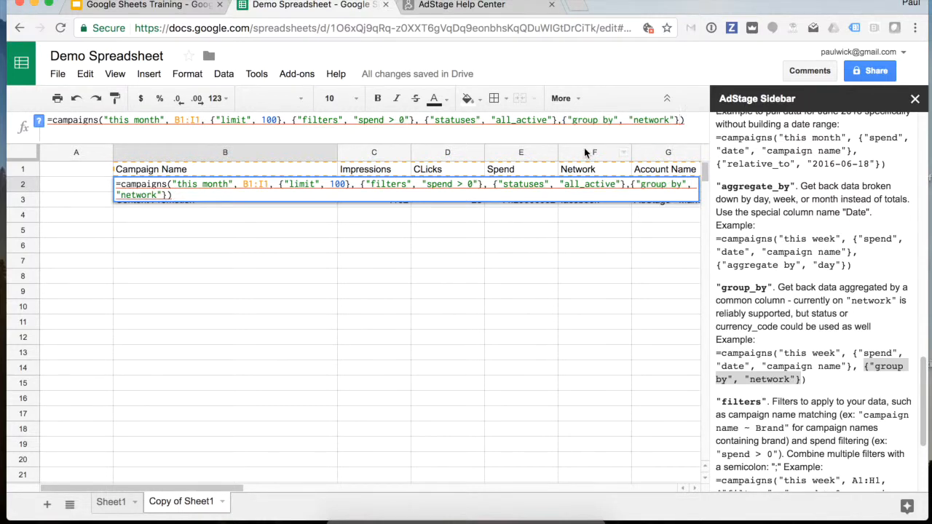
key(Return)
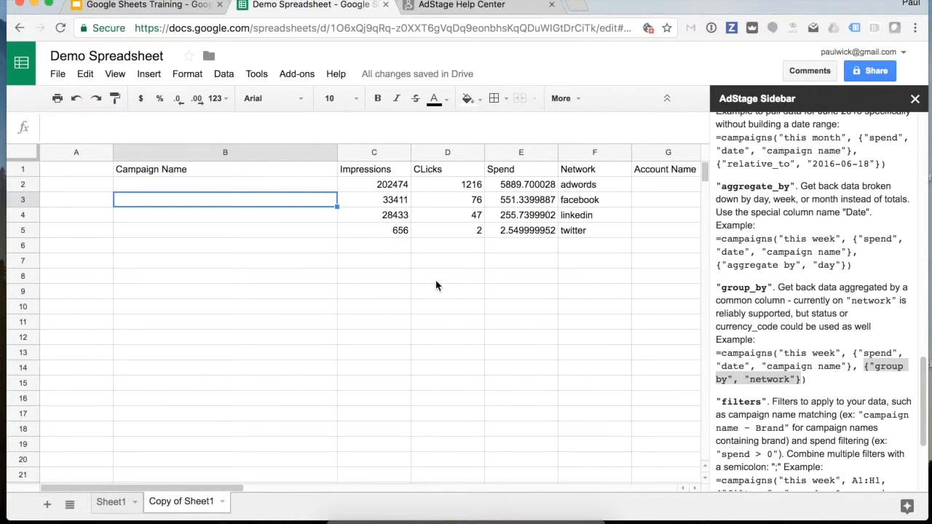
- Review the four network totals rows and scroll the sidebar to the group_by and aggregate_by help
drag(591, 185, 588, 231)
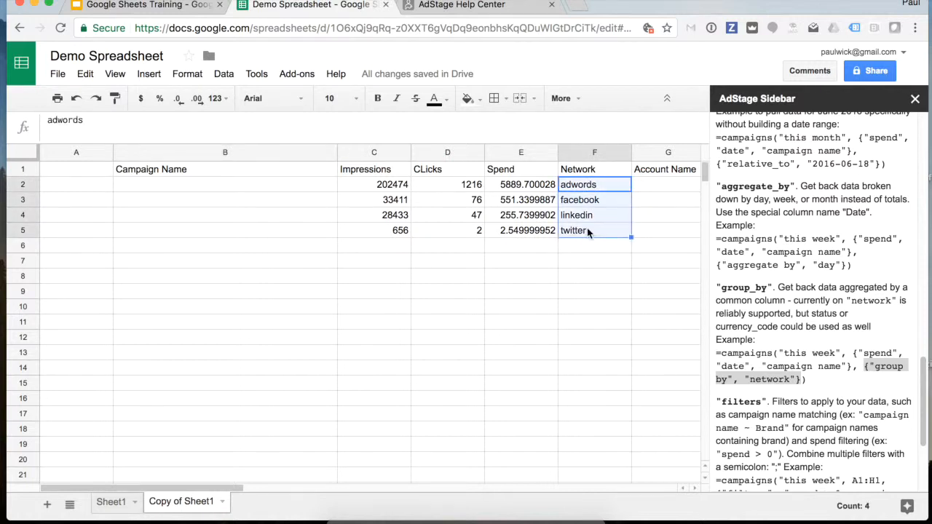
click(283, 188)
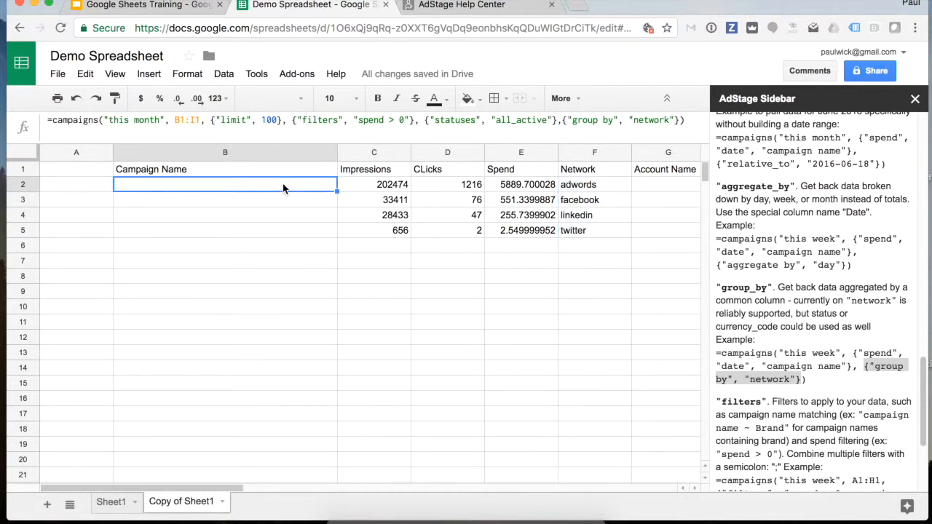
scroll(765, 238, up, 2)
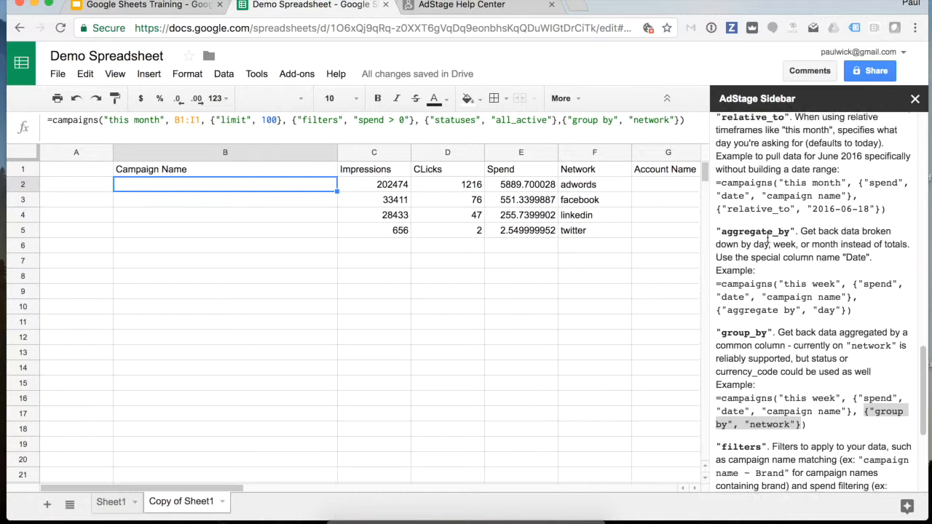
scroll(767, 238, up, 6)
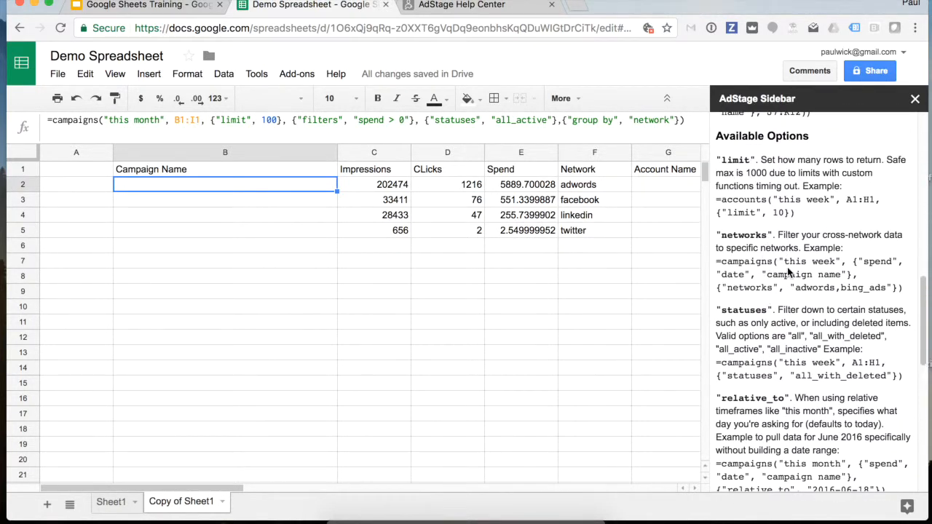
scroll(788, 271, down, 5)
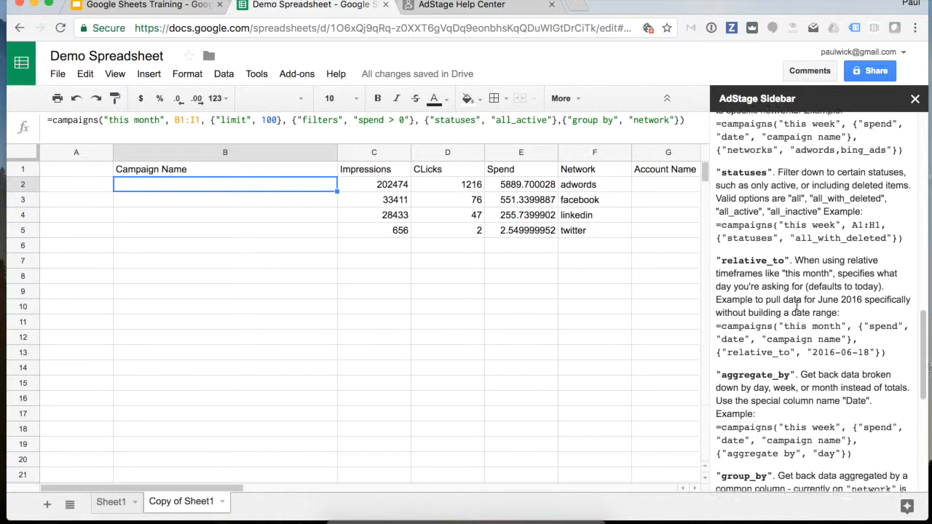
scroll(797, 306, down, 3)
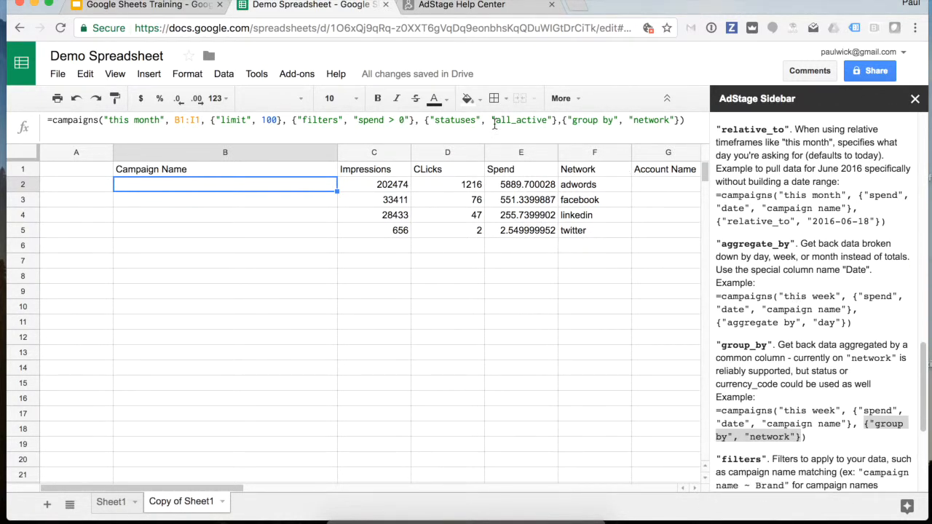
- Change B2's network option to {"networks", "linkedin"}, returning a single LinkedIn campaign row
double_click(647, 119)
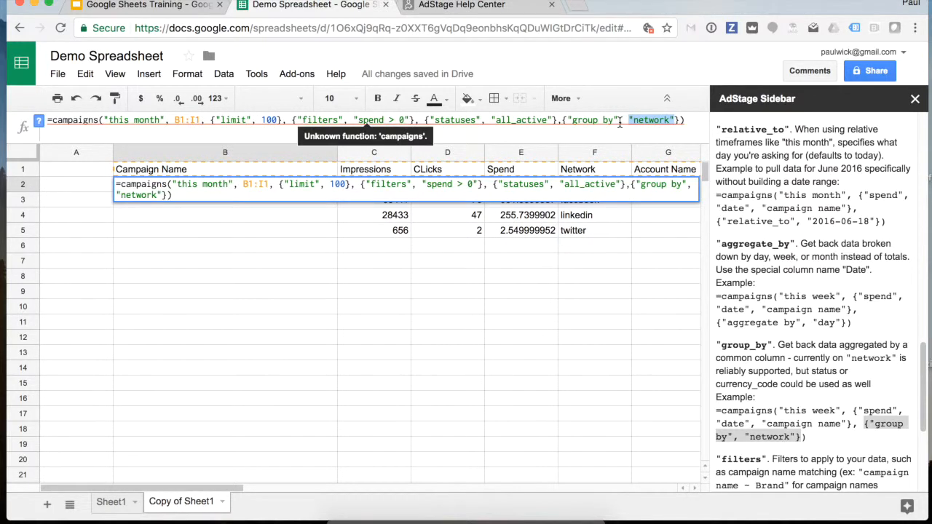
click(546, 260)
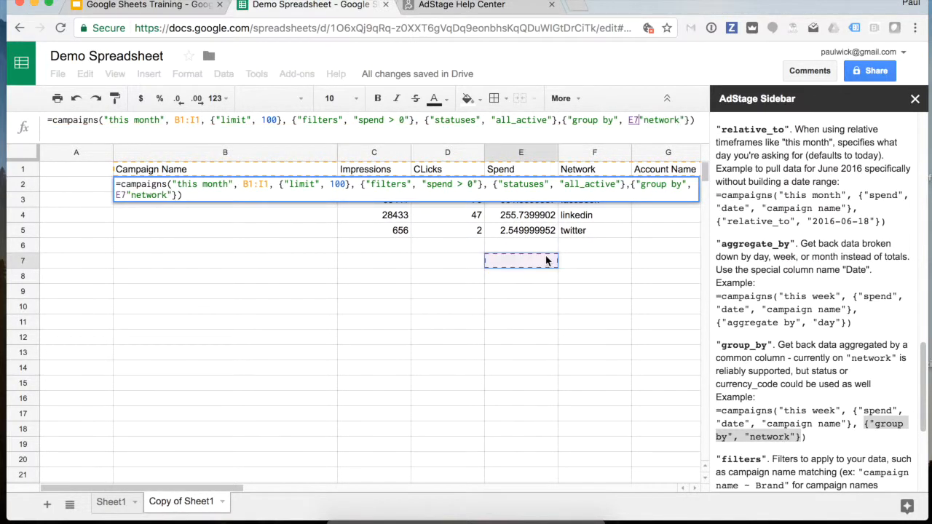
click(614, 275)
key(Escape)
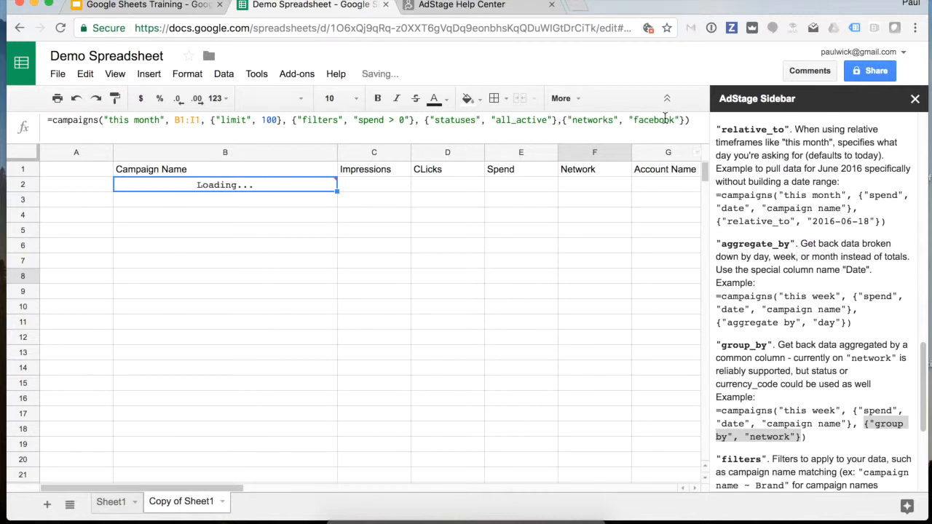
double_click(664, 118)
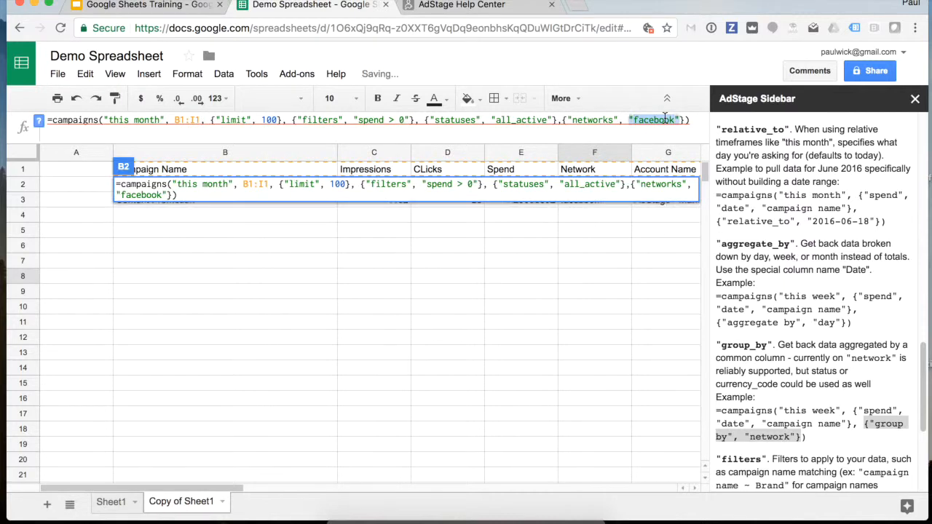
drag(675, 119, 634, 119)
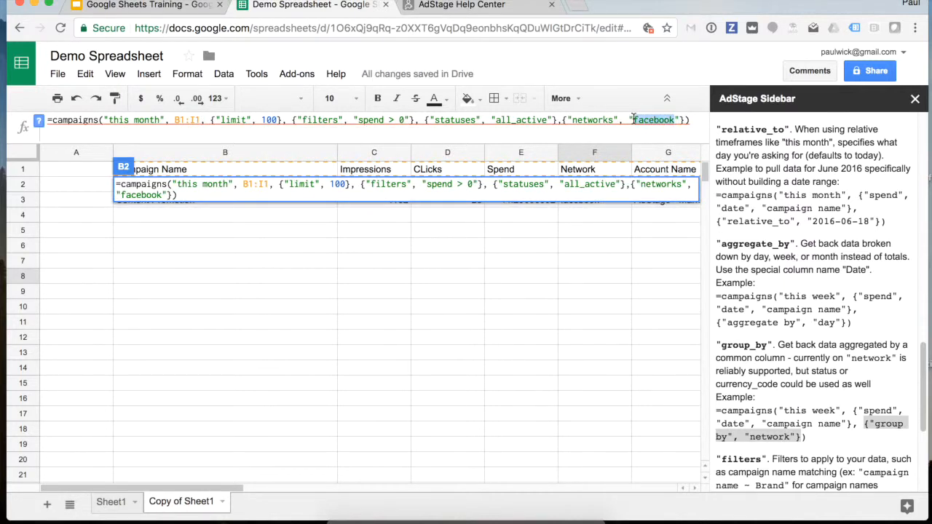
text(linkedin)
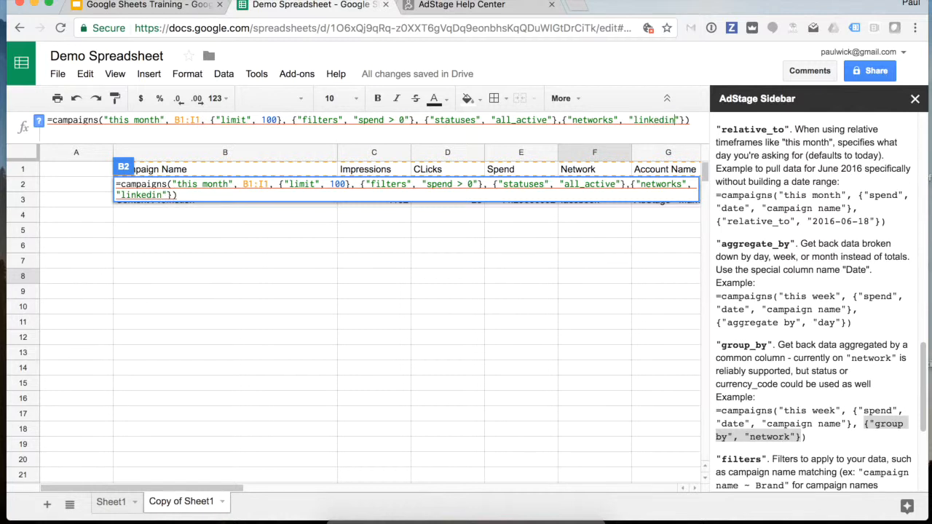
key(Return)
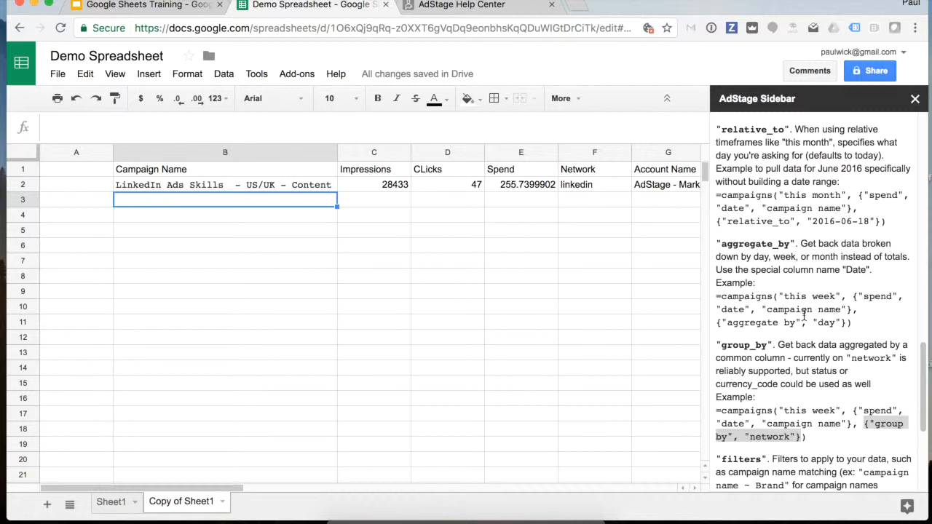
- Copy {"aggregate by", "day"} from the sidebar and append it after the linkedin option in B2
drag(845, 324, 718, 323)
key(ctrl+c)
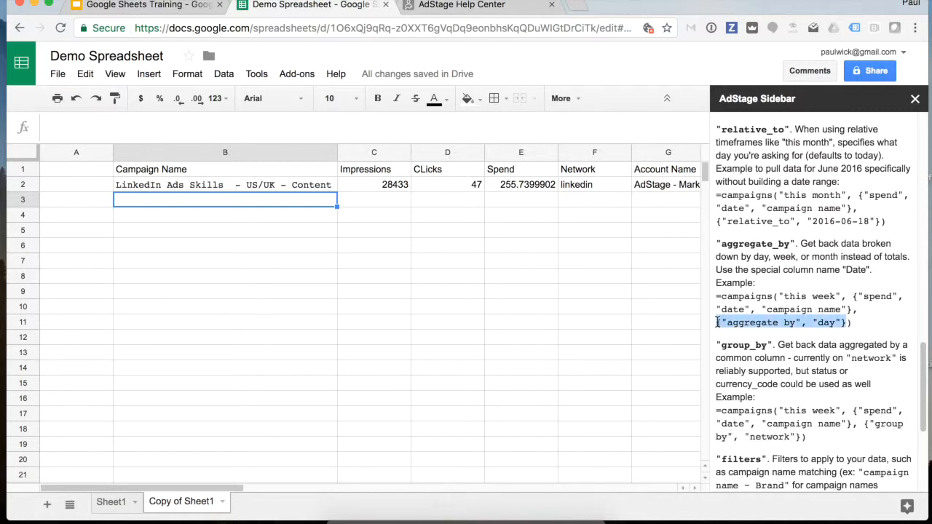
click(299, 184)
click(683, 120)
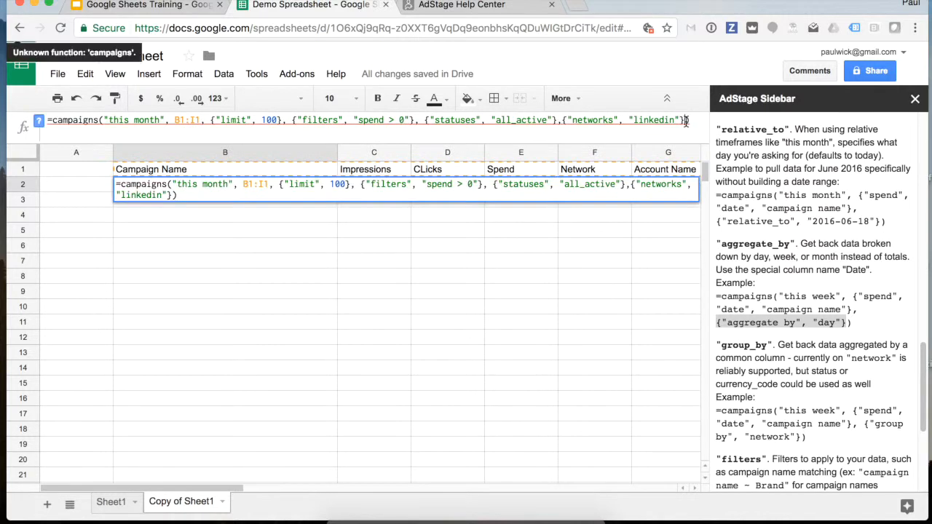
text(,)
key(ctrl+v)
key(BackSpace)
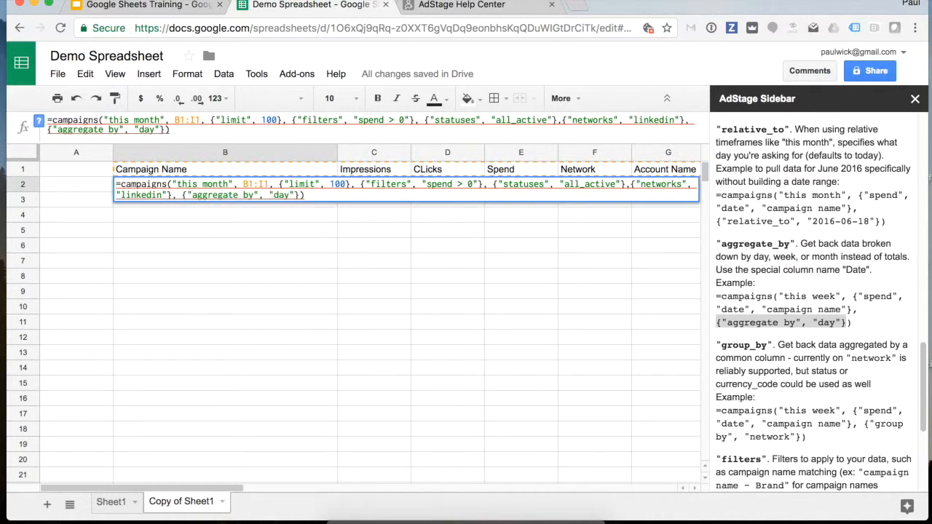
key(Return)
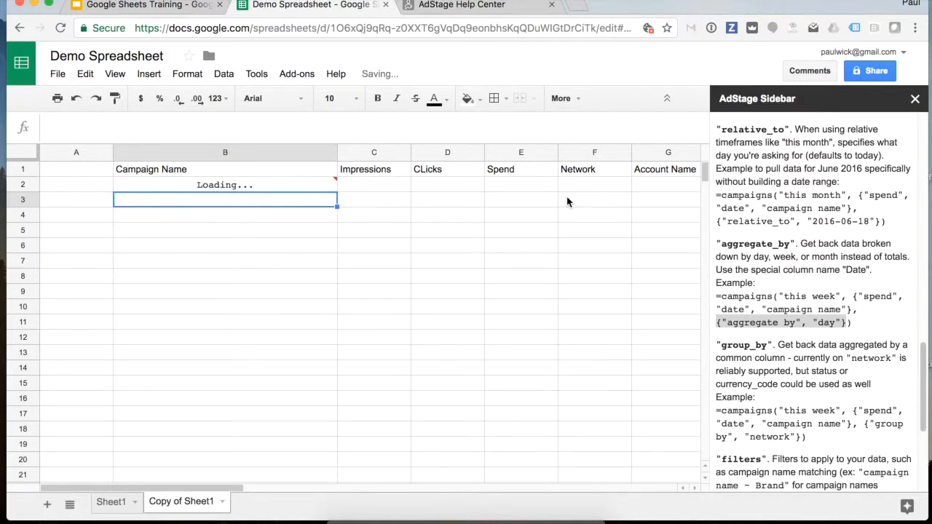
- Rename the D1 header from CLicks to Date
click(438, 172)
text(Date)
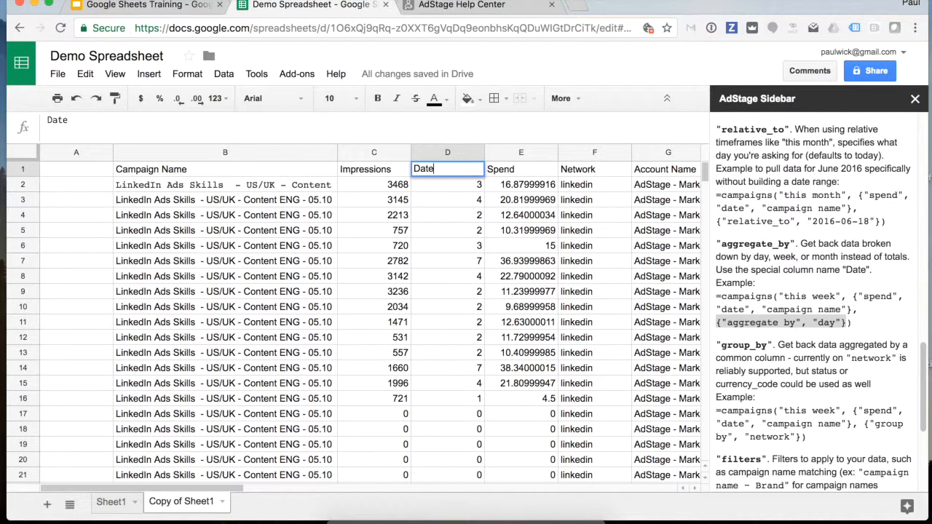
key(Return)
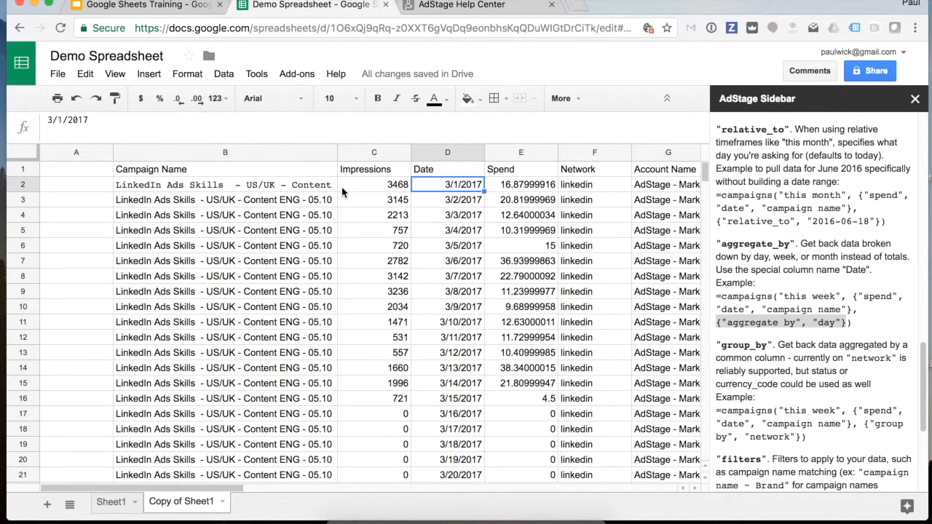
- Inspect the daily LinkedIn campaign rows and their dates, starting 3/1/2017, down to row 17
click(287, 186)
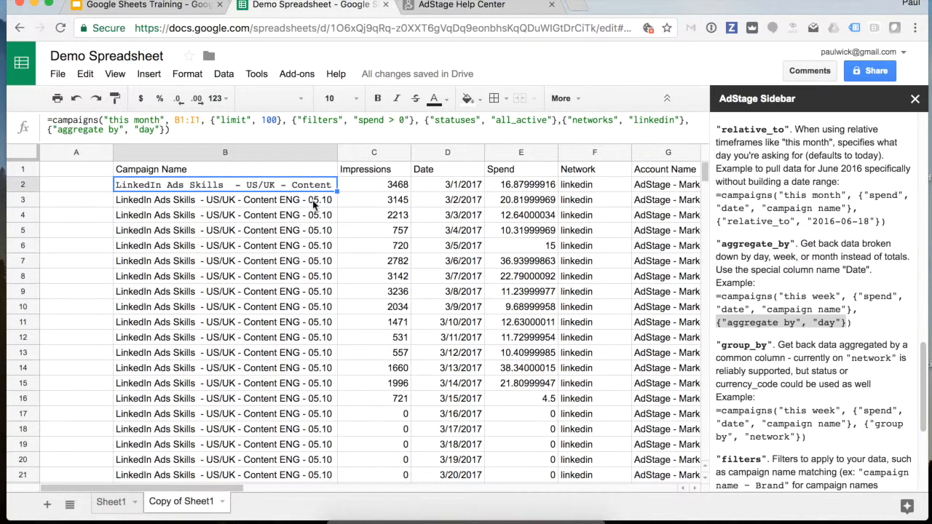
click(313, 204)
click(310, 216)
click(309, 245)
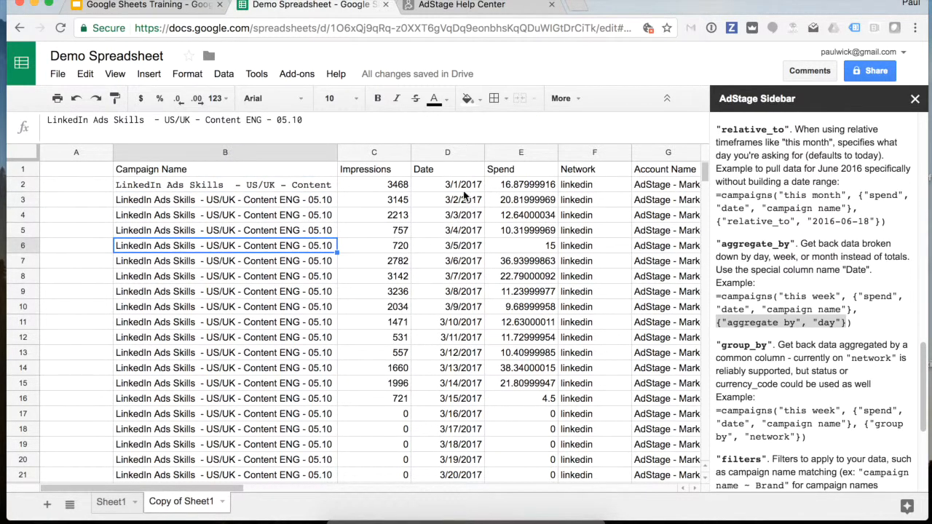
drag(466, 187, 465, 230)
scroll(435, 329, down, 2)
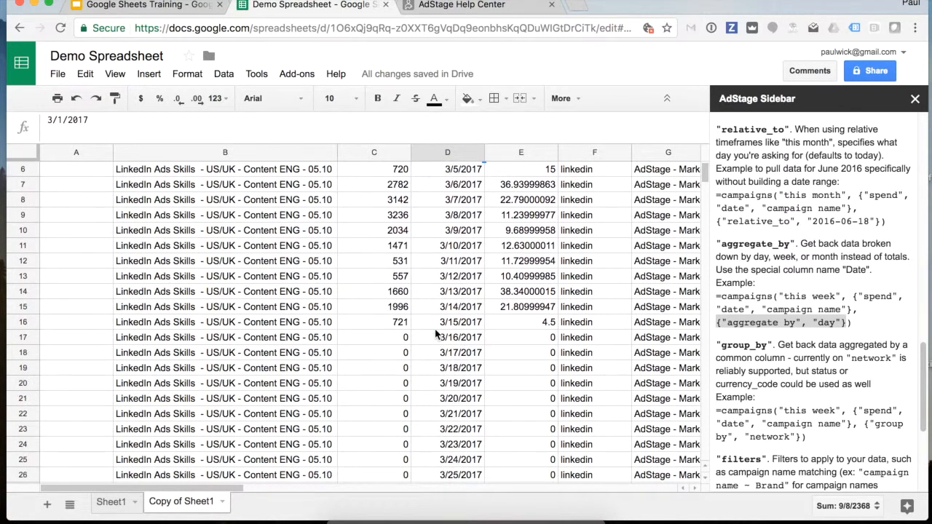
click(324, 338)
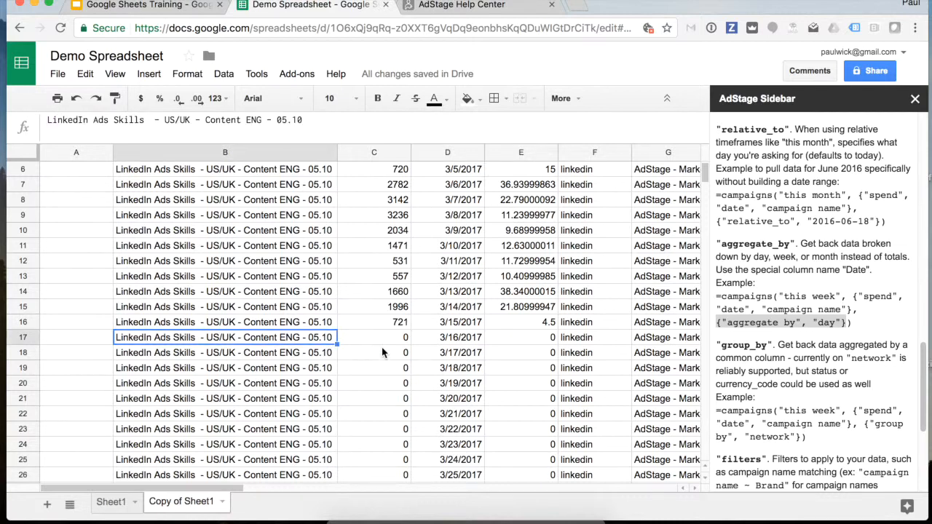
click(467, 339)
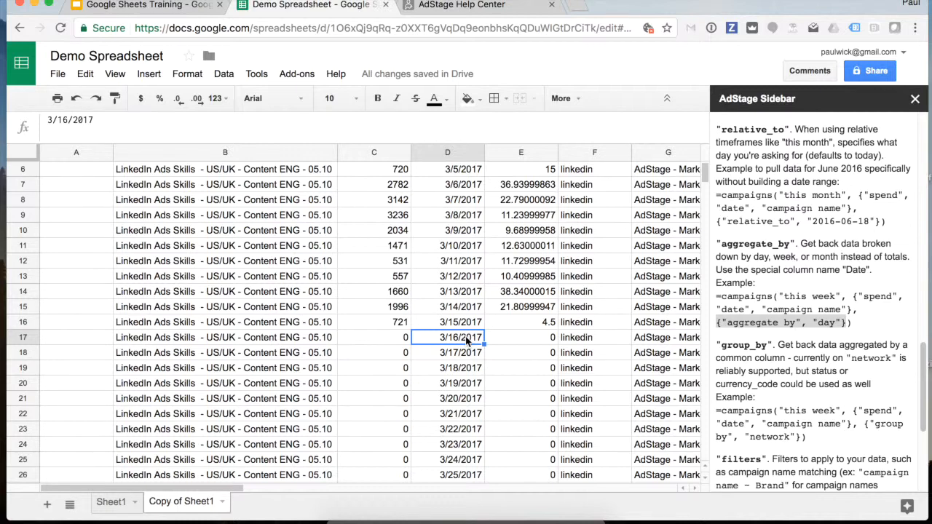
scroll(463, 326, up, 2)
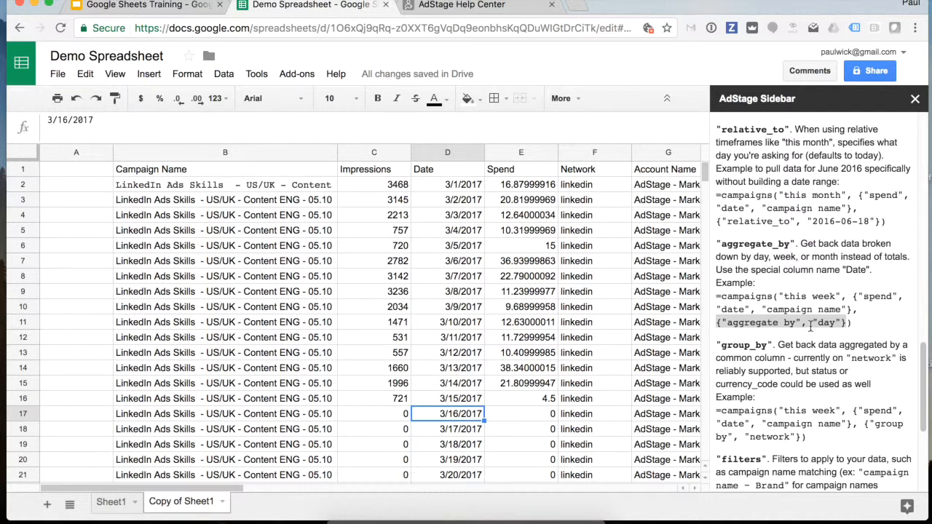
scroll(821, 336, down, 1)
scroll(821, 336, down, 5)
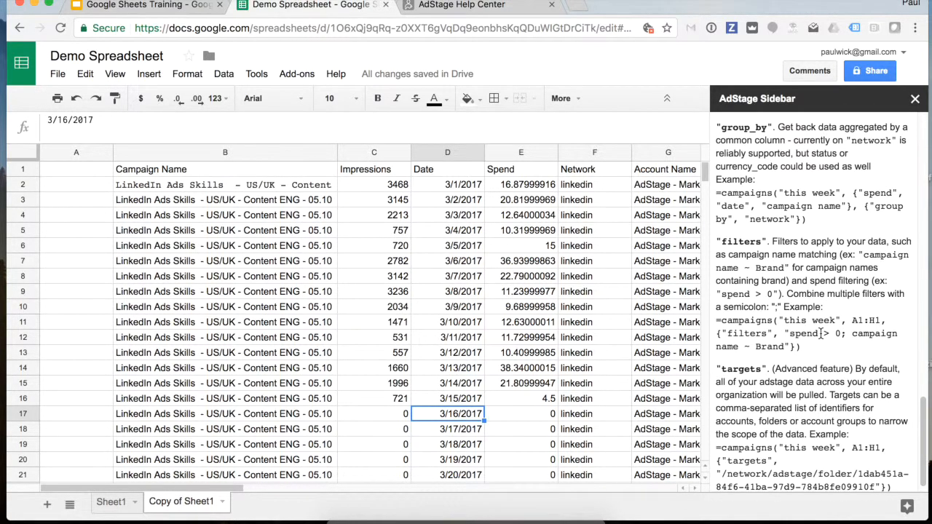
scroll(821, 334, up, 12)
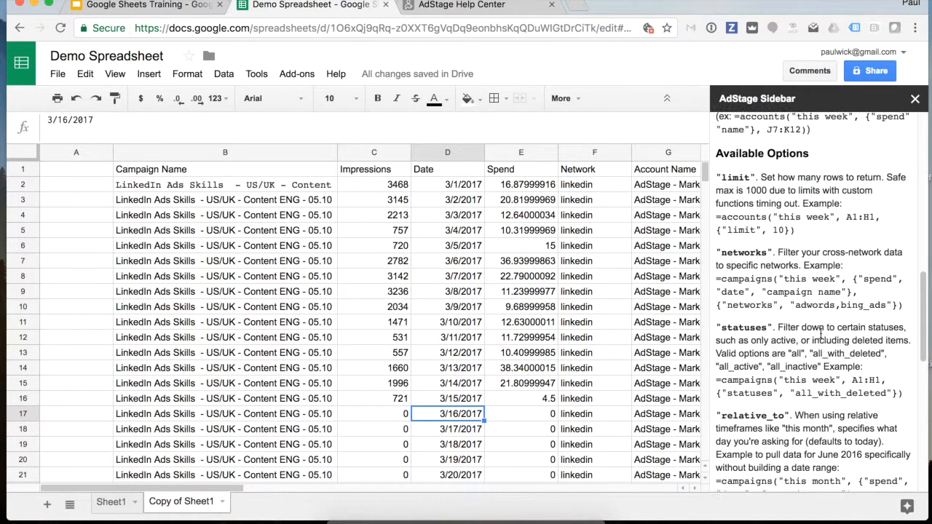